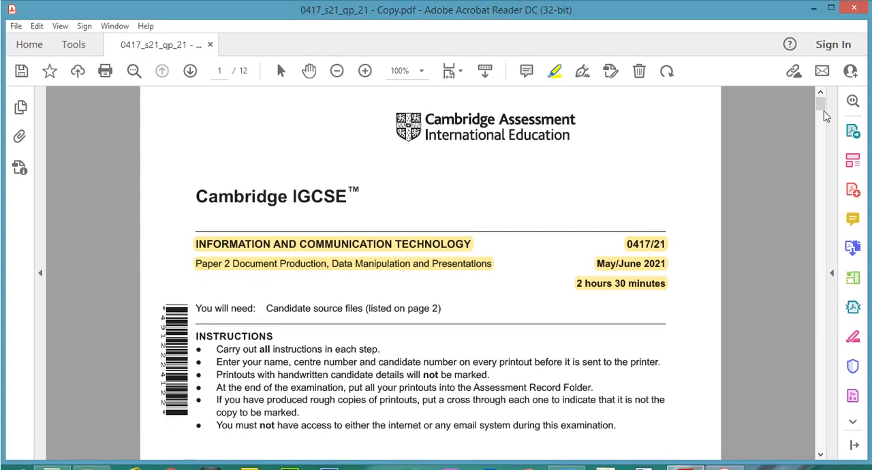
Step: Go to Task 5 – Presentation on page 11 of the exam paper and highlight its heading
left_click_drag(821, 84, 821, 384)
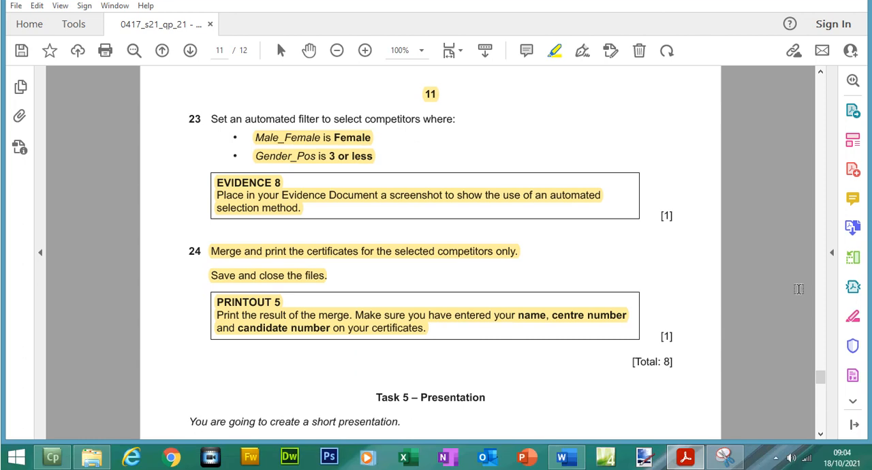
left_click_drag(822, 380, 822, 385)
left_click_drag(372, 144, 494, 147)
Step: Switch to the Word evidence document, check the space under Step 33 – EVIDENCE 9, and return to the exam paper
left_click(565, 458)
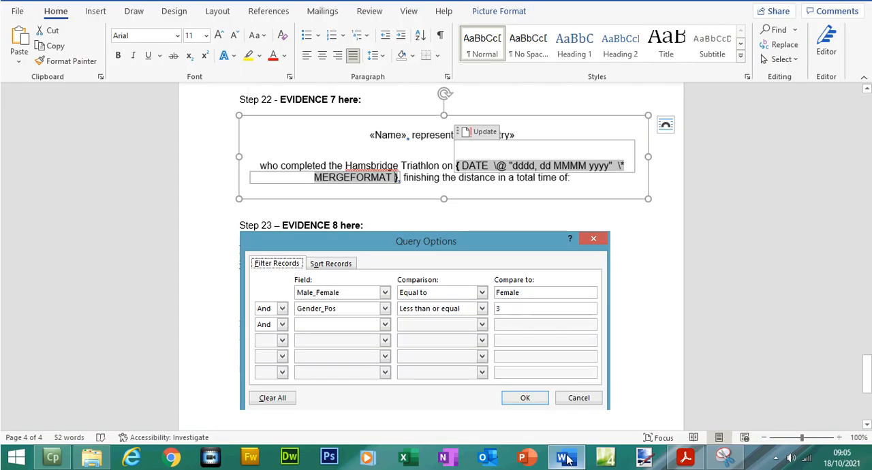
left_click_drag(867, 385, 868, 394)
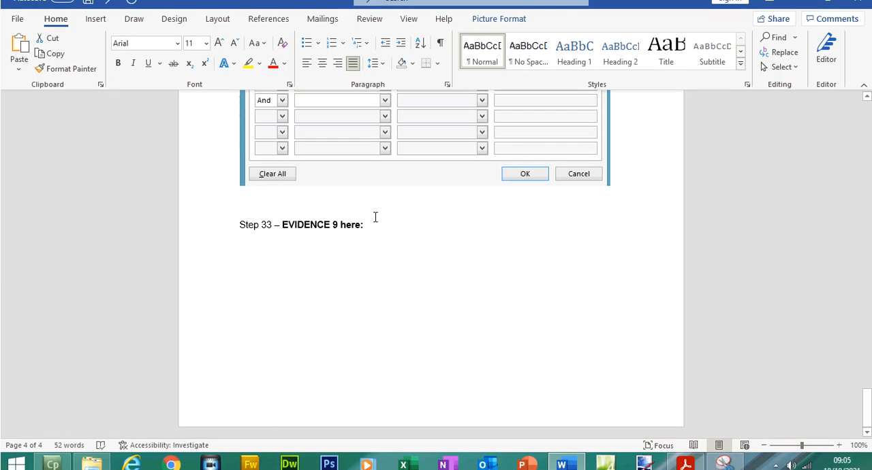
left_click(799, 2)
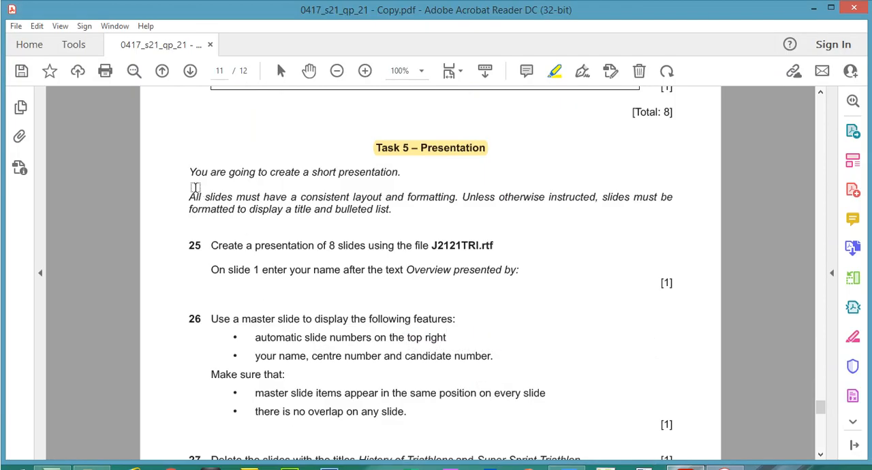
Step: Highlight the Task 5 introduction on layout, formatting, title and bulleted list, plus the file name J2121TRI.rtf in question 25
left_click_drag(189, 171, 406, 171)
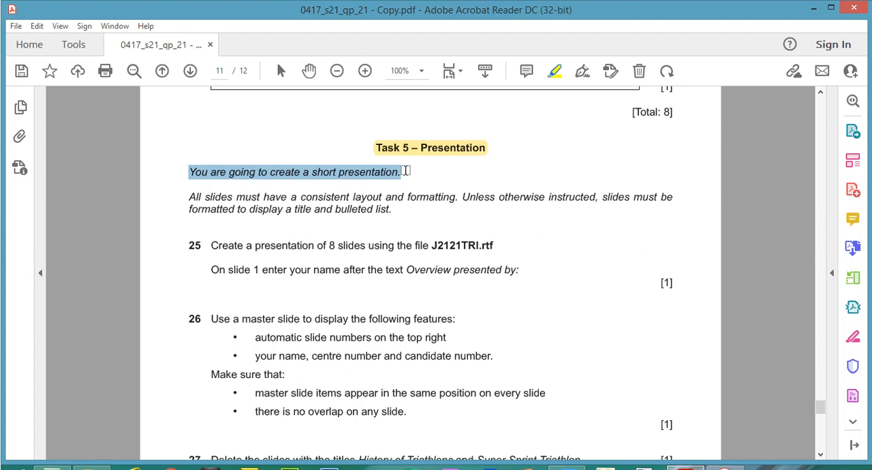
left_click_drag(189, 197, 460, 198)
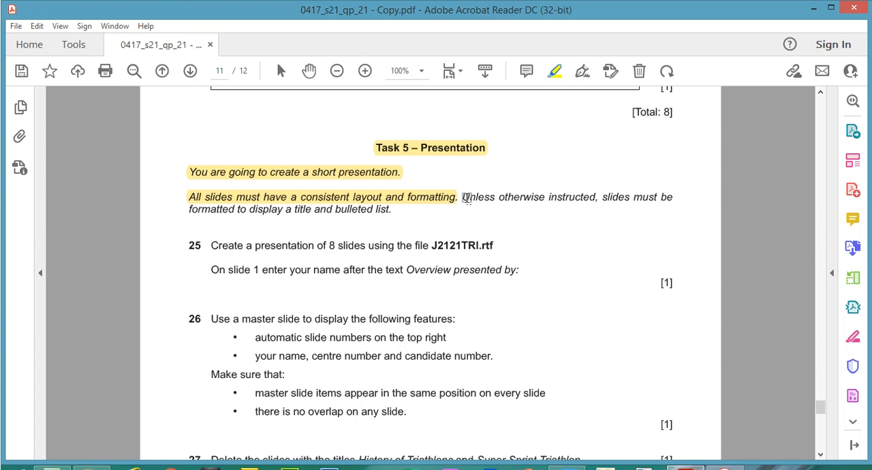
left_click_drag(464, 197, 392, 209)
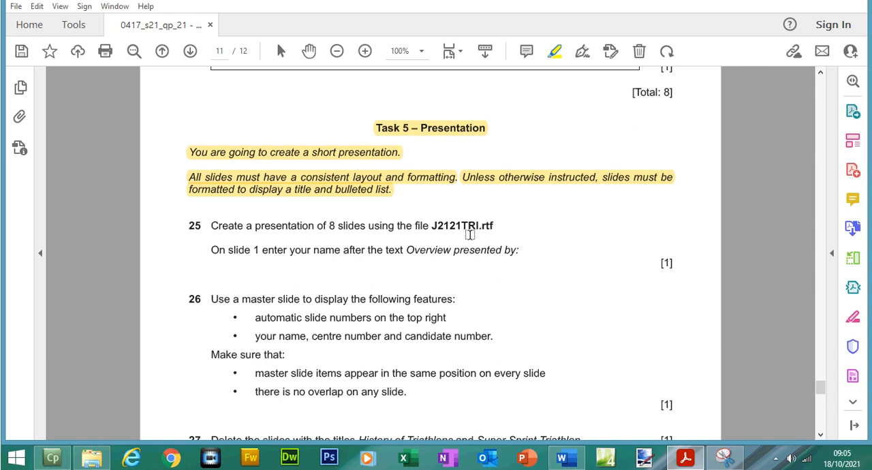
left_click_drag(430, 228, 502, 229)
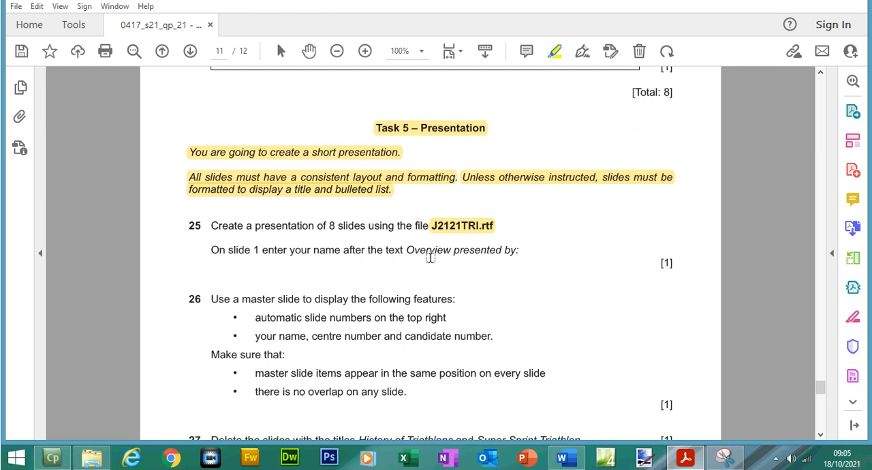
Step: Launch PowerPoint and locate J2121TRI.rtf in the Files folder in File Explorer
left_click(526, 461)
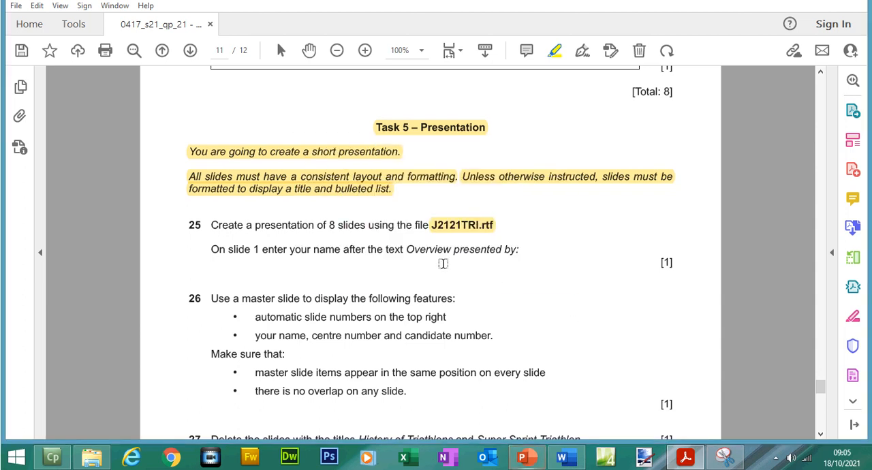
left_click(92, 457)
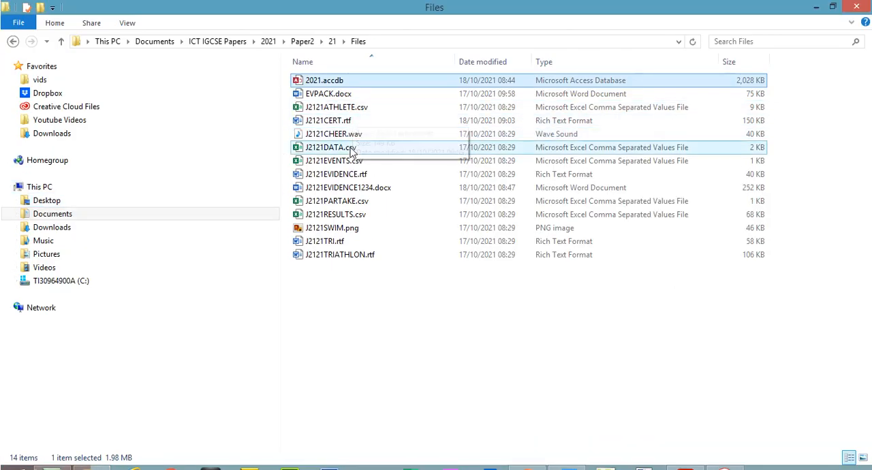
left_click(338, 242)
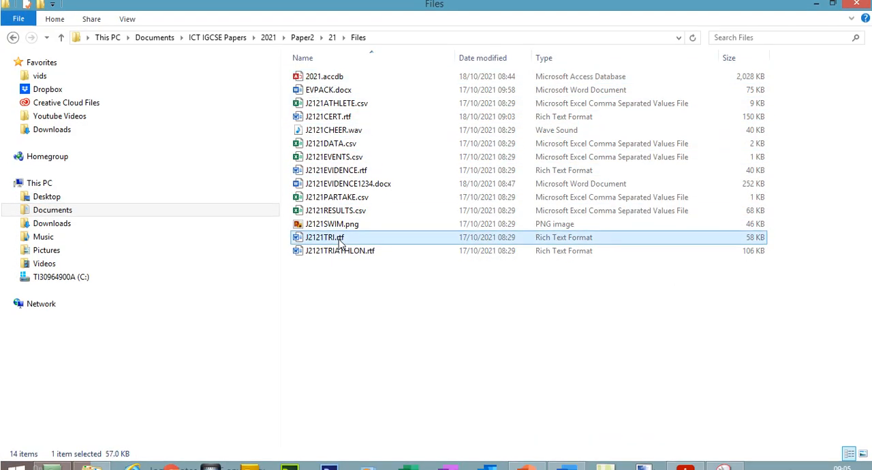
Step: Switch to PowerPoint, maximise it, and browse for a file to open in Documents > ICT IGCSE Papers > 2021 > Paper2 > 21 > Files
left_click(528, 461)
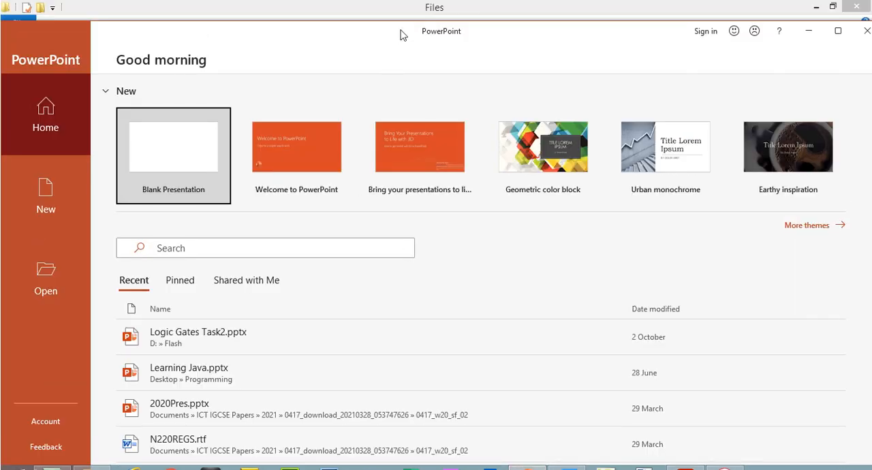
double_click(402, 34)
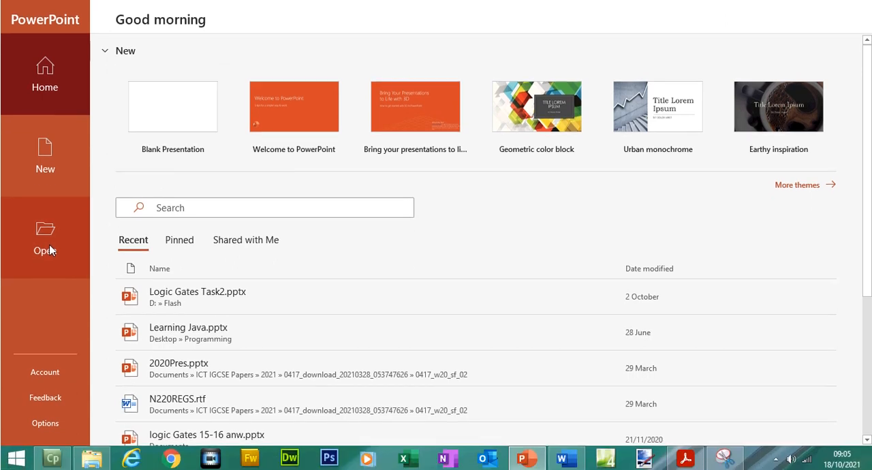
left_click(49, 266)
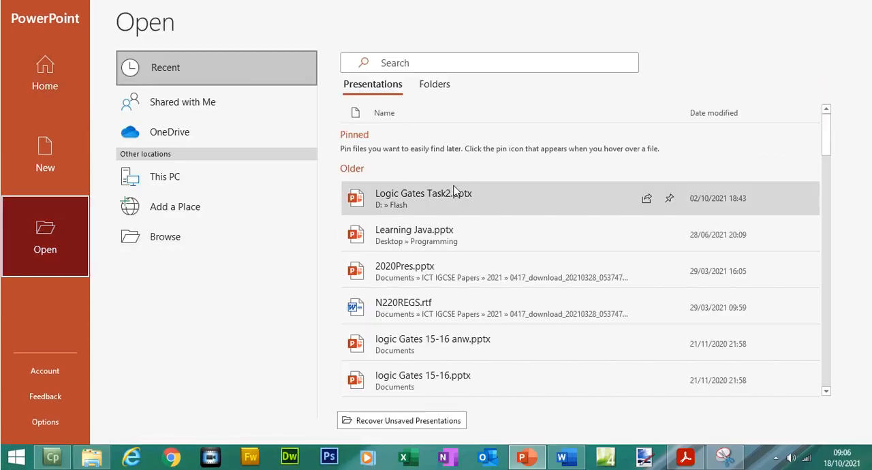
left_click(190, 237)
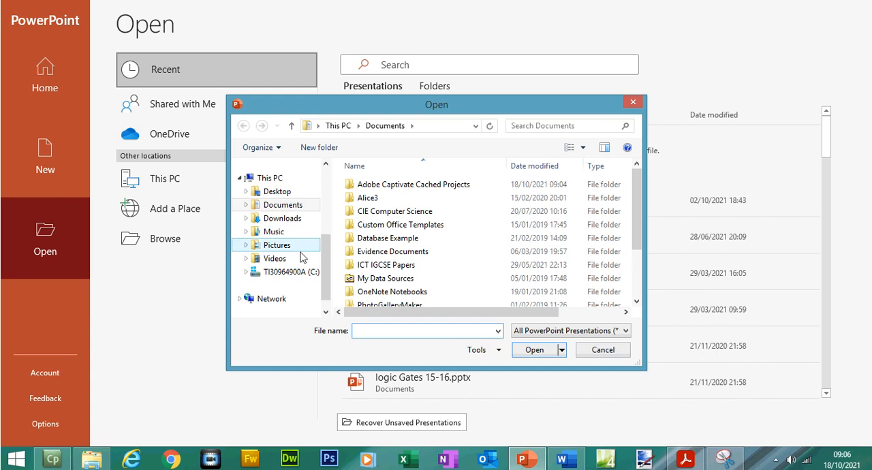
double_click(389, 265)
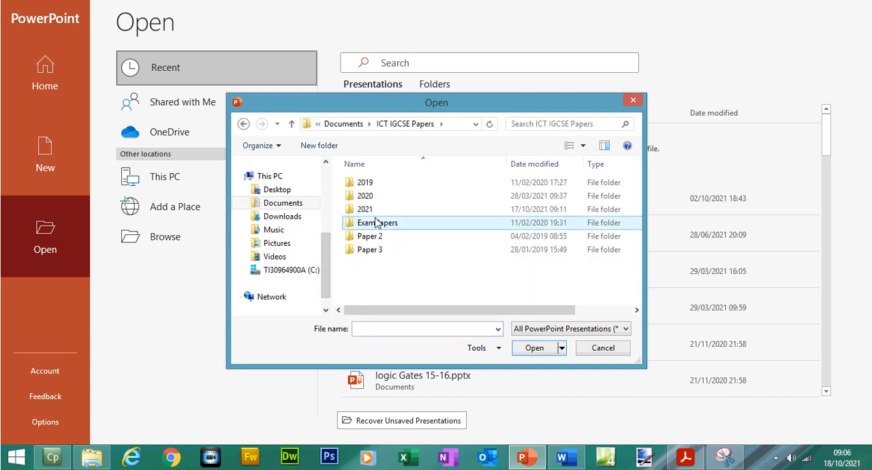
double_click(375, 211)
double_click(374, 184)
double_click(374, 187)
double_click(376, 188)
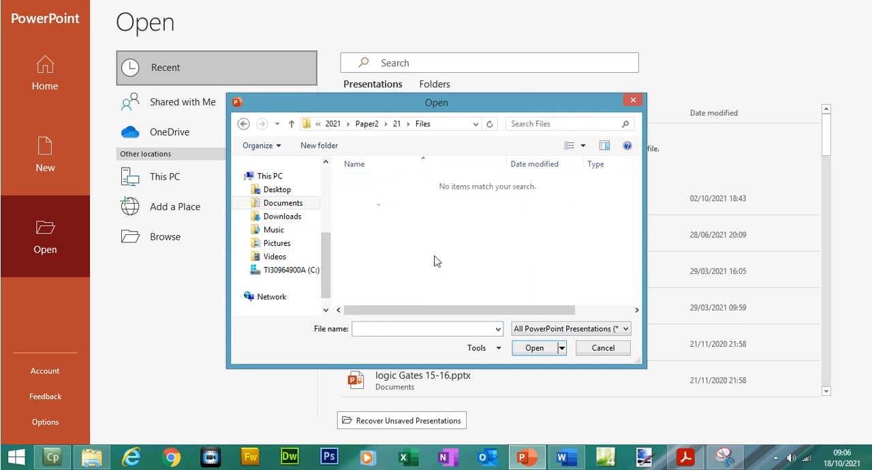
Step: Recheck the source file name in question 25 of the exam paper and return to PowerPoint's Open dialog
left_click(684, 458)
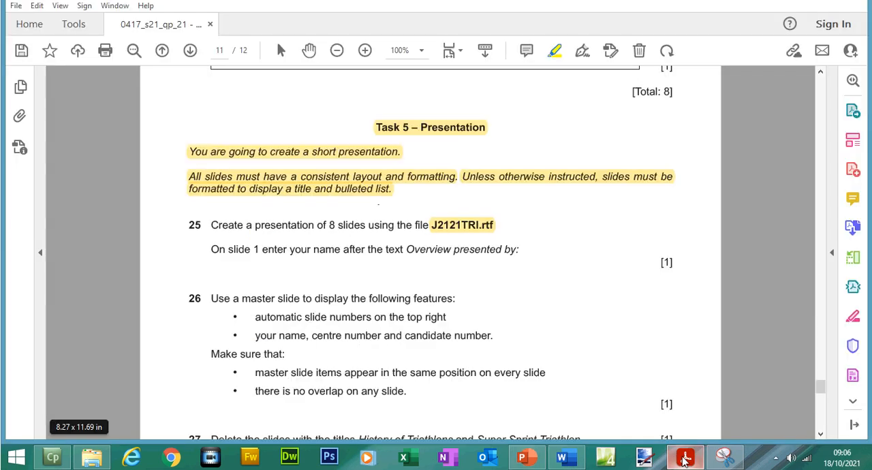
left_click(481, 230)
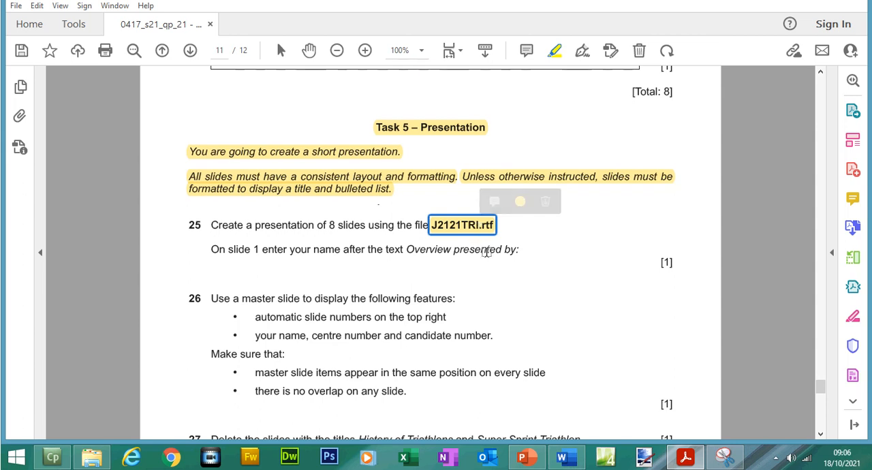
key("alt+Tab")
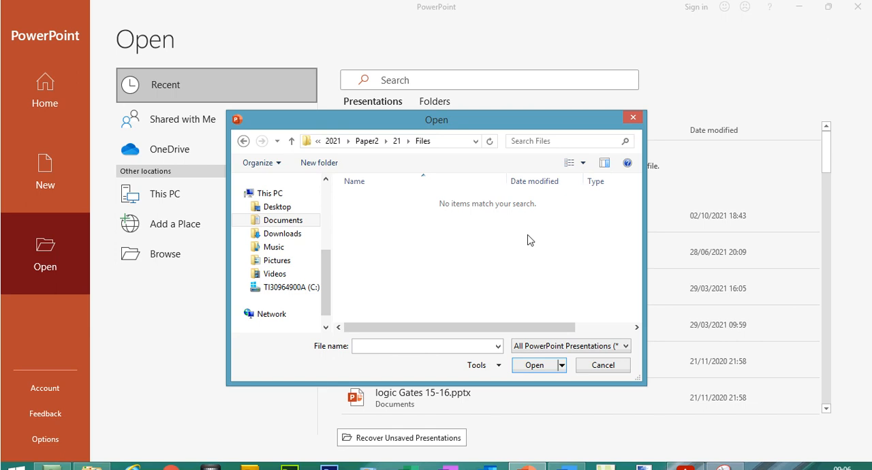
Step: List All Files (*.*) and open J2121TRI.rtf as the slide outline of a presentation
left_click(624, 346)
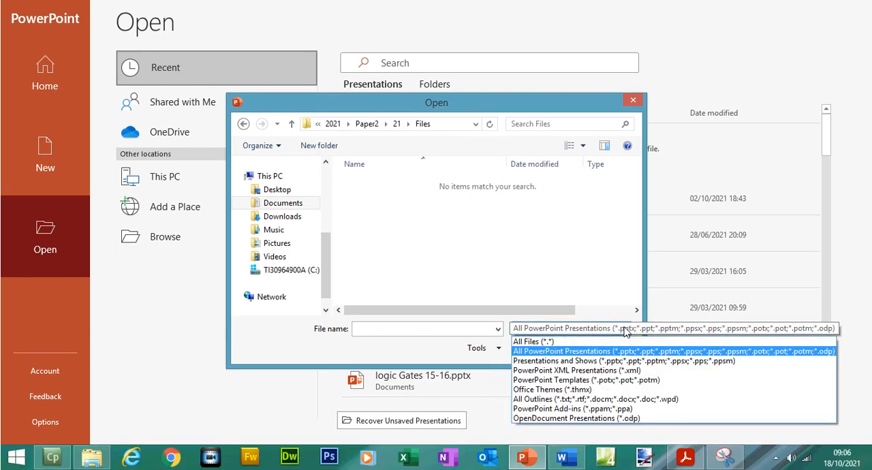
left_click(535, 342)
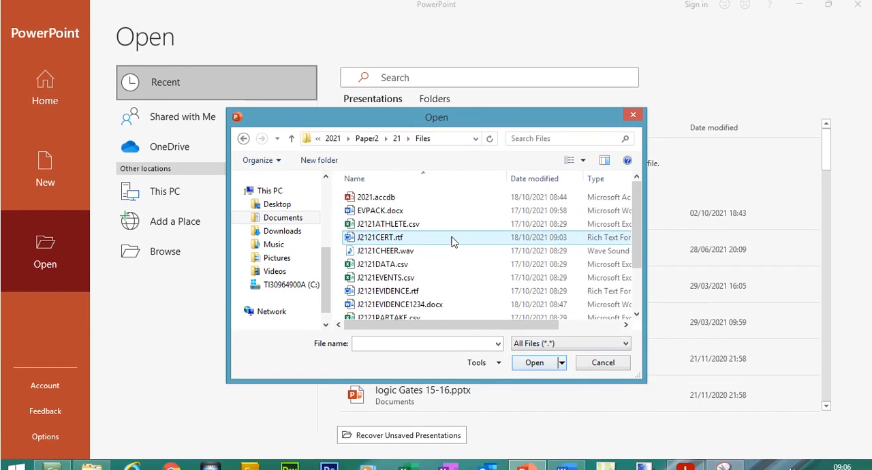
left_click_drag(639, 233, 639, 268)
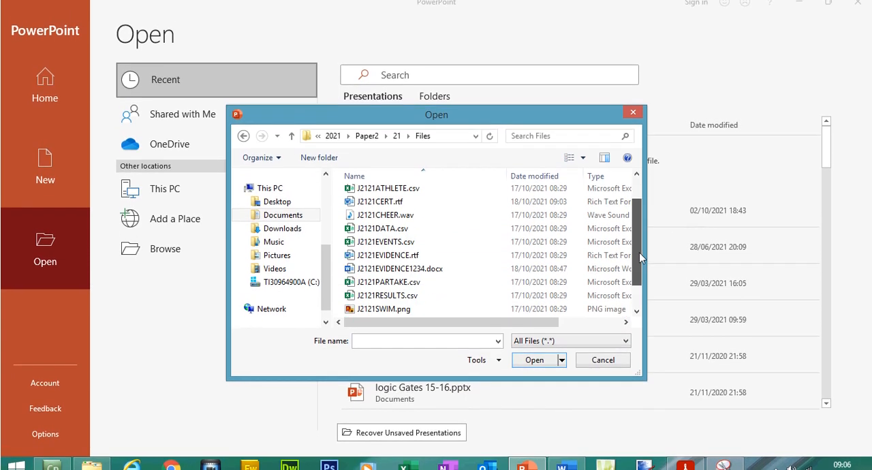
left_click(386, 302)
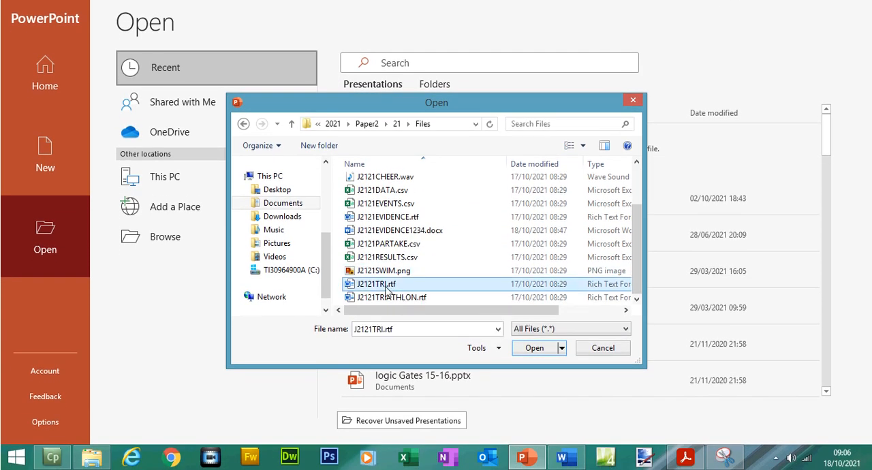
double_click(386, 289)
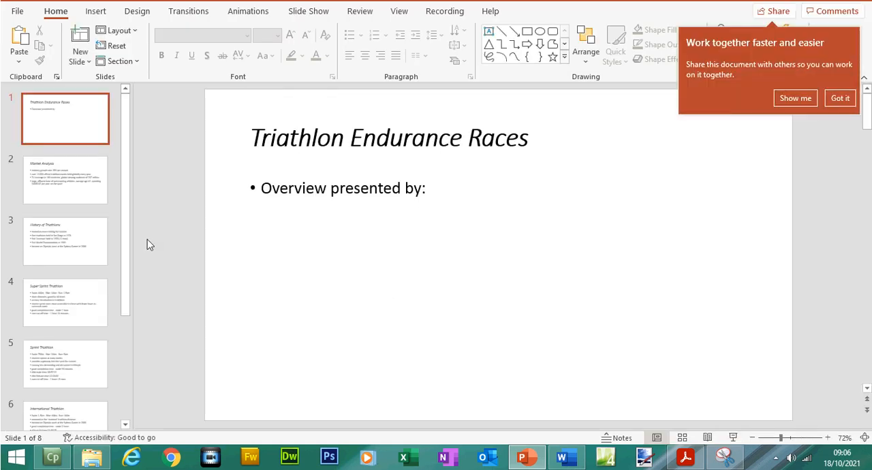
left_click_drag(128, 233, 125, 129)
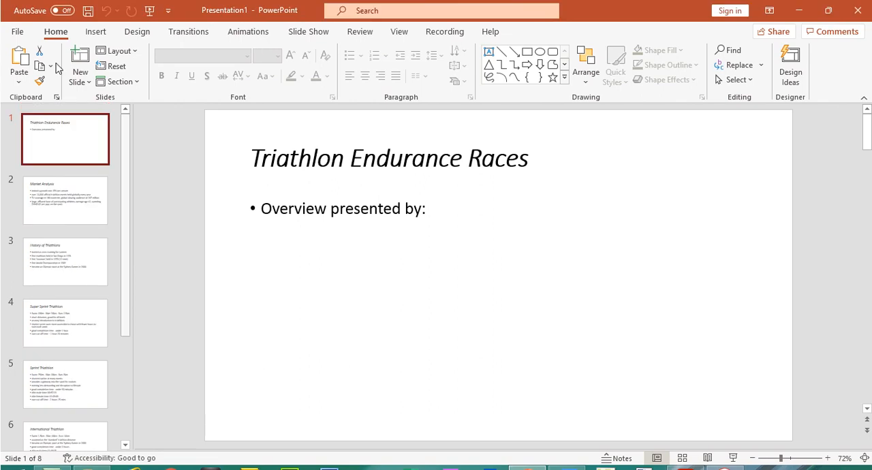
Step: Save the presentation as Triathlon Endurance Races.pptx in ICT IGCSE Papers > 2021 > Paper2 > 21 > Files
left_click(17, 31)
left_click(62, 208)
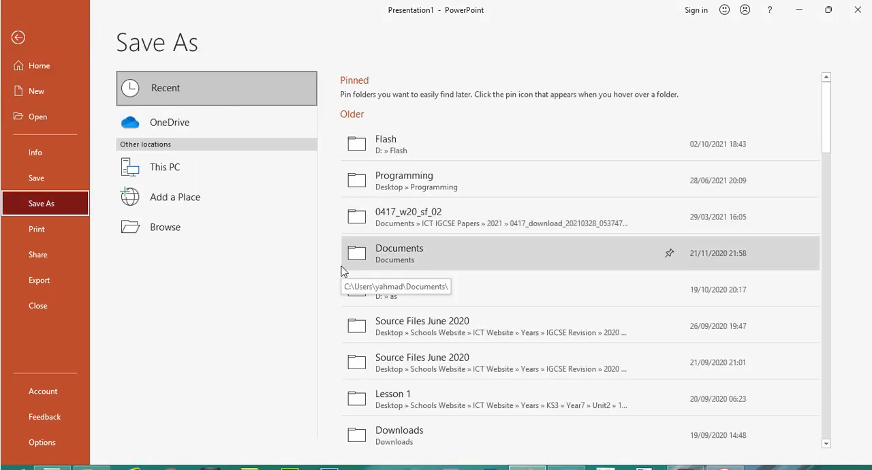
left_click(476, 223)
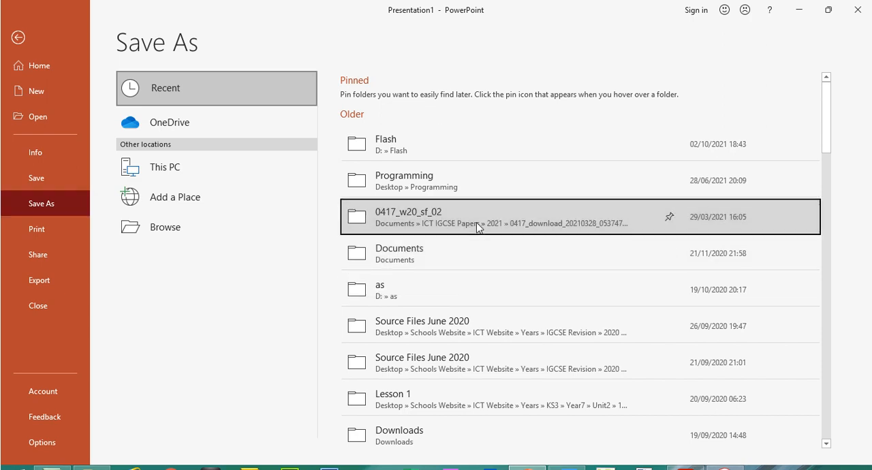
left_click(444, 271)
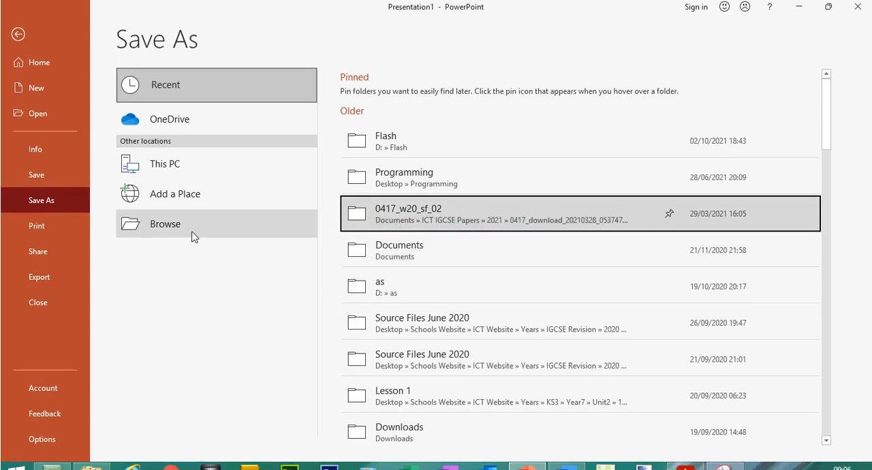
left_click(188, 230)
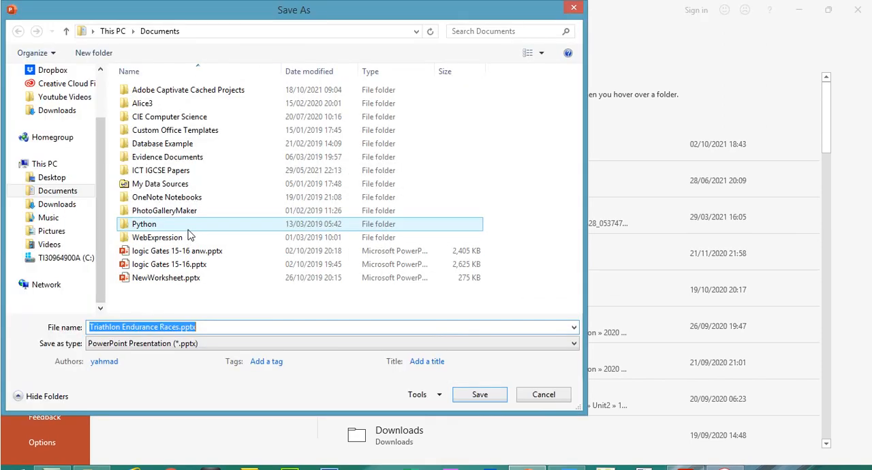
double_click(174, 170)
double_click(149, 116)
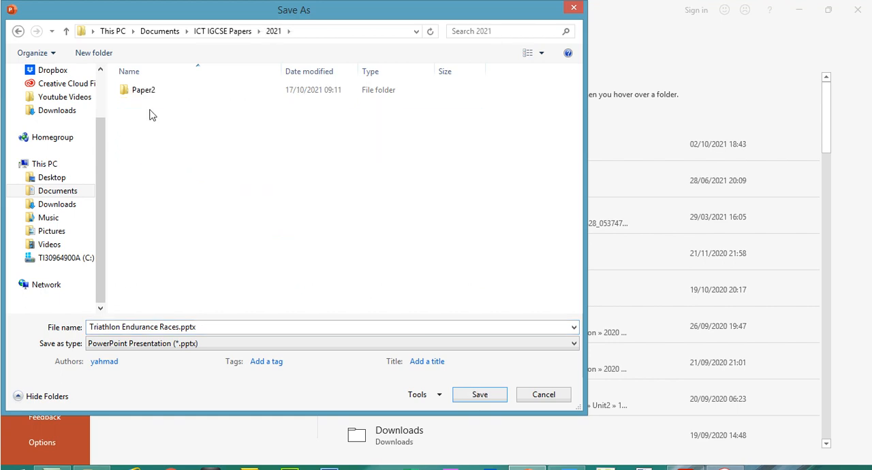
double_click(152, 91)
double_click(148, 91)
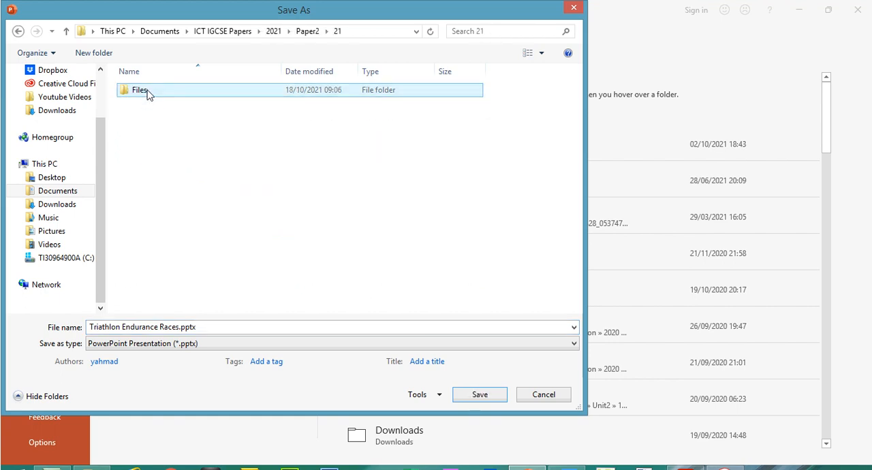
double_click(148, 95)
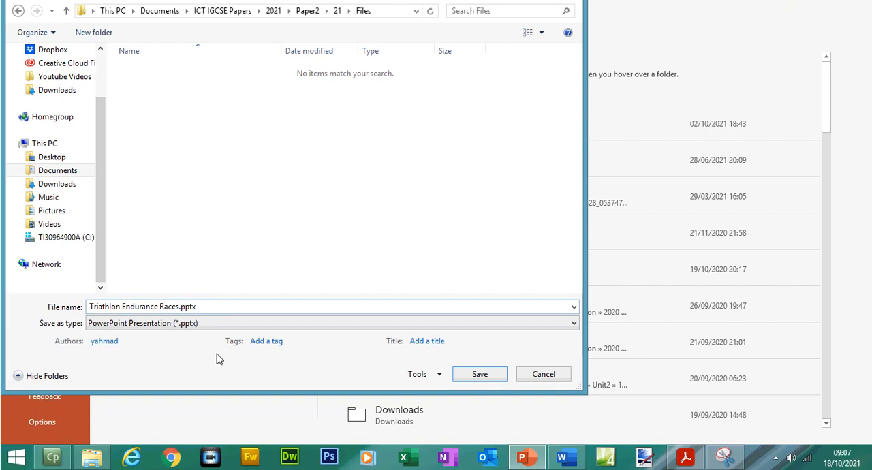
left_click(478, 374)
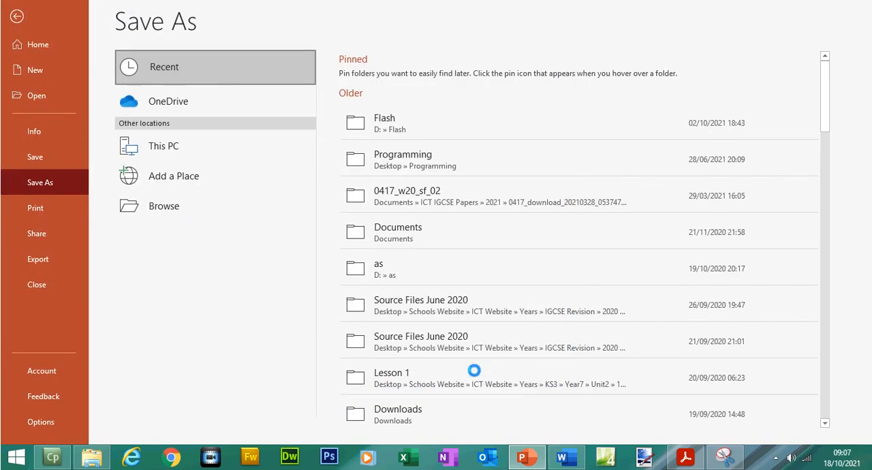
Step: Check question 25 in the exam paper, and on slide 1 enter the presenter's full name after "Overview presented by:"
left_click(685, 457)
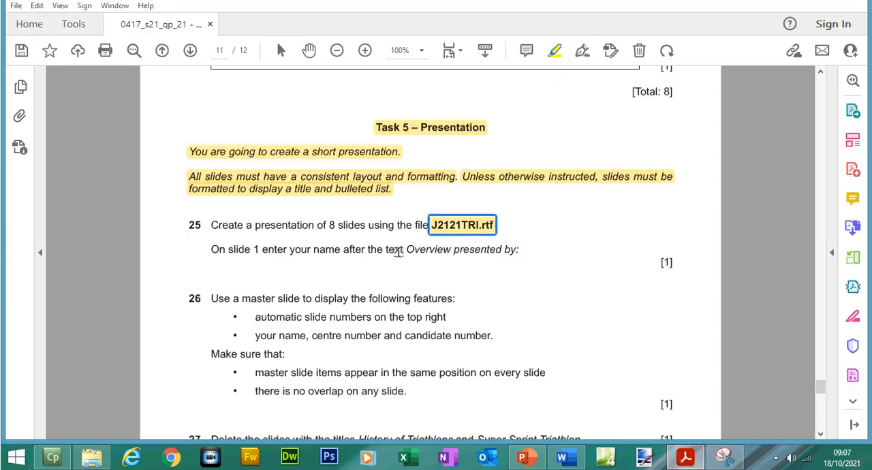
left_click(521, 459)
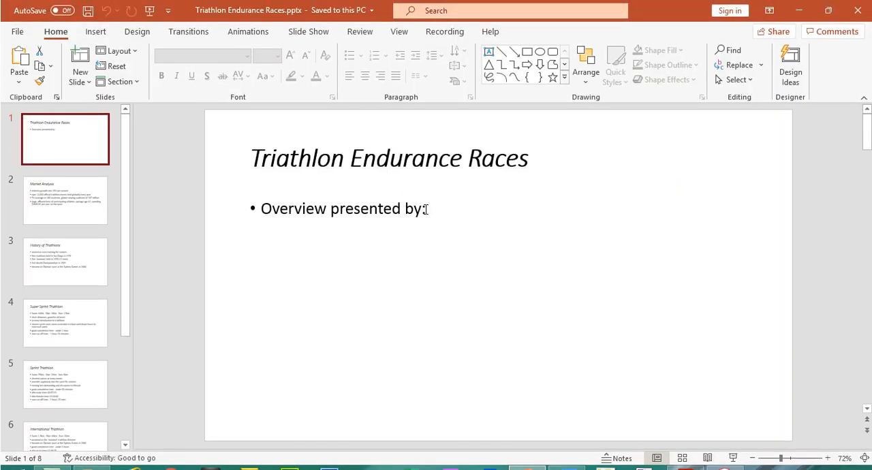
left_click(436, 227)
type("Yasar Ahmad")
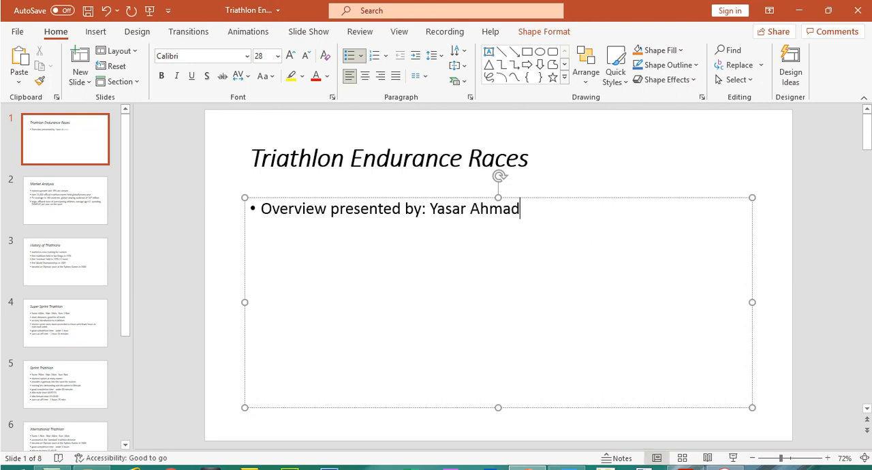
Step: In the exam paper, highlight "Overview presented by:" in question 25, and "master slide" and "position on every slide" in question 26
left_click(685, 456)
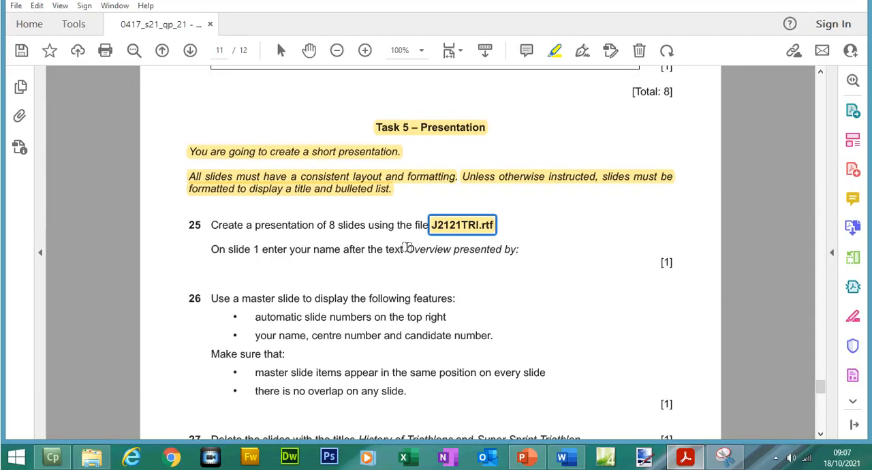
left_click_drag(398, 250, 520, 252)
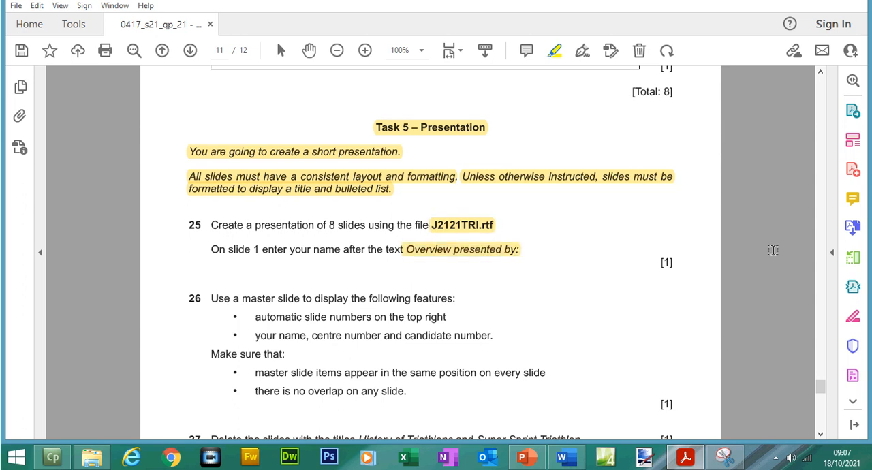
left_click_drag(821, 383, 823, 395)
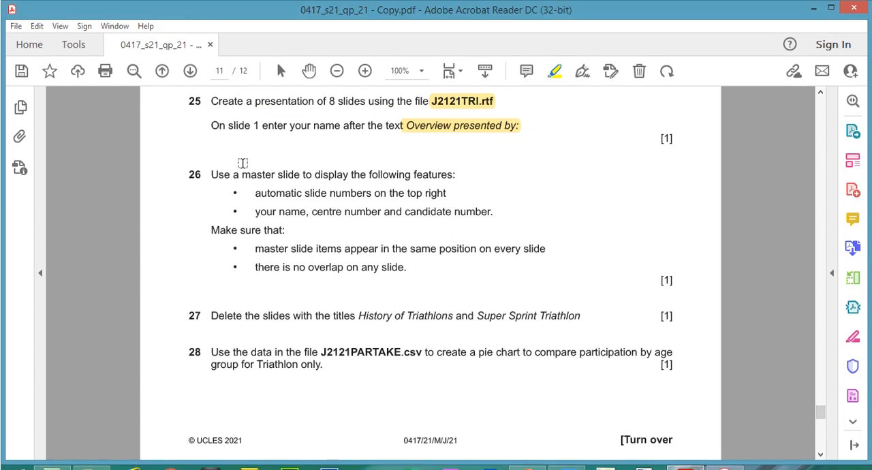
mouse_move(242, 154)
left_mouse_down()
mouse_move(276, 154)
mouse_move(300, 174)
mouse_move(291, 175)
left_mouse_up()
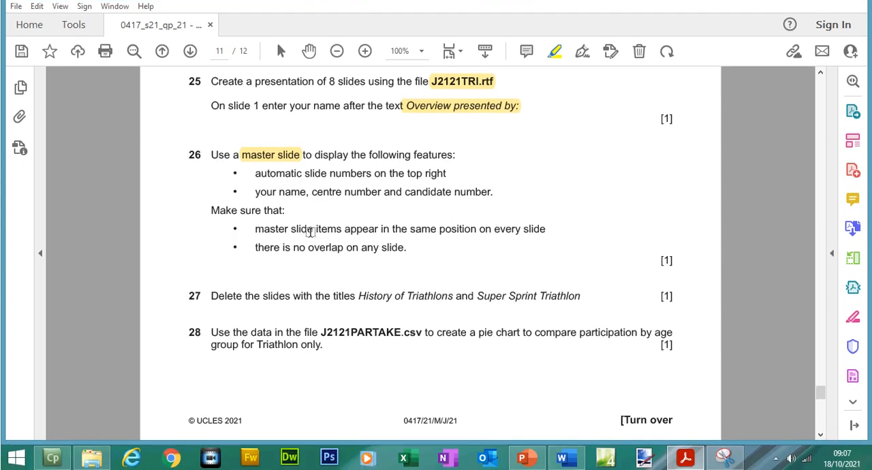
left_click_drag(438, 233, 547, 233)
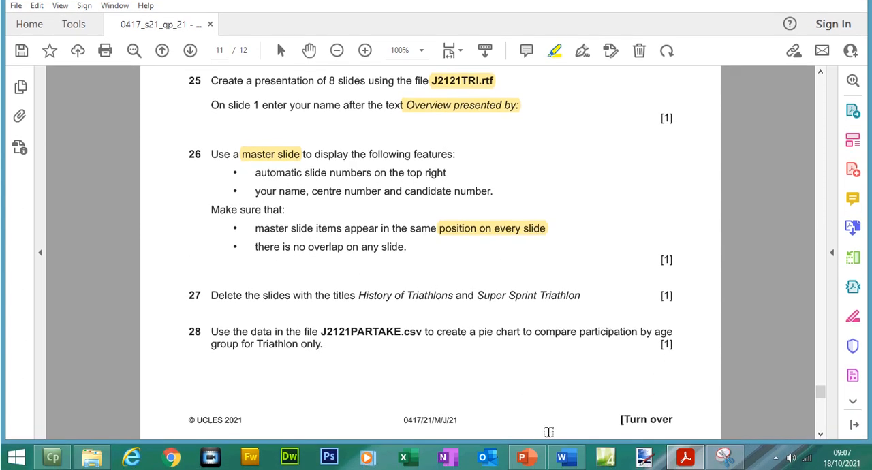
Step: Return to PowerPoint and draw a vertical rectangle about 6.35 cm high and 0.87 cm wide beside the title on the main slide master
left_click(526, 463)
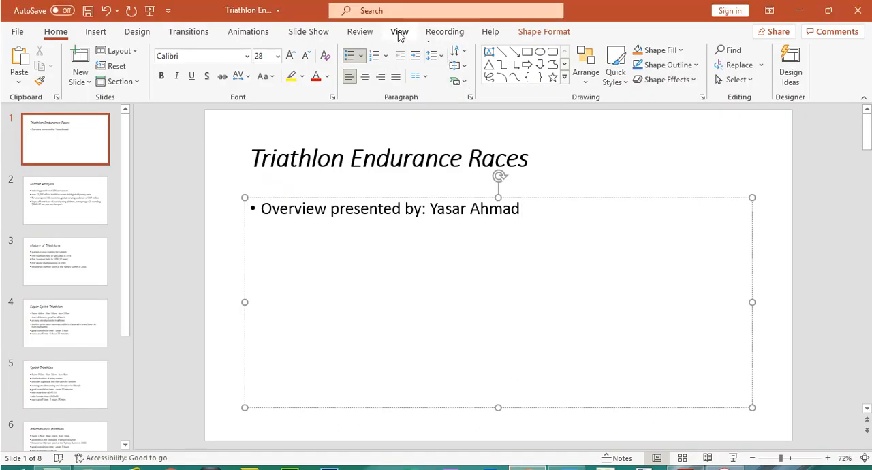
left_click(400, 34)
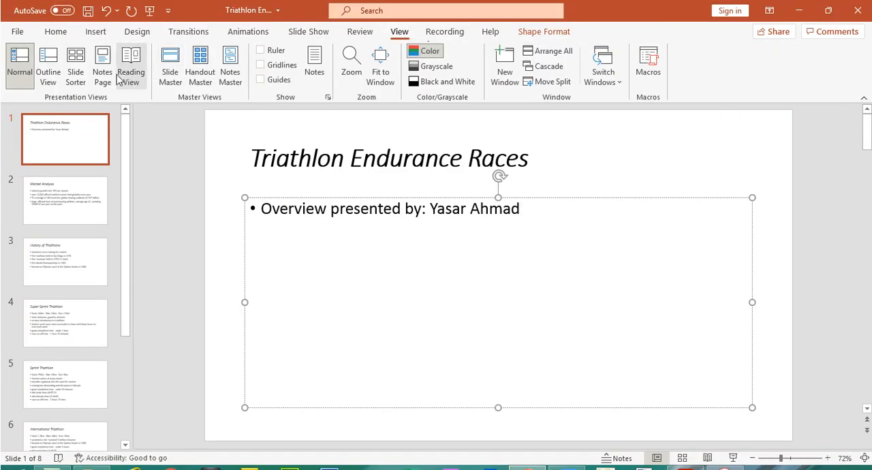
left_click(165, 69)
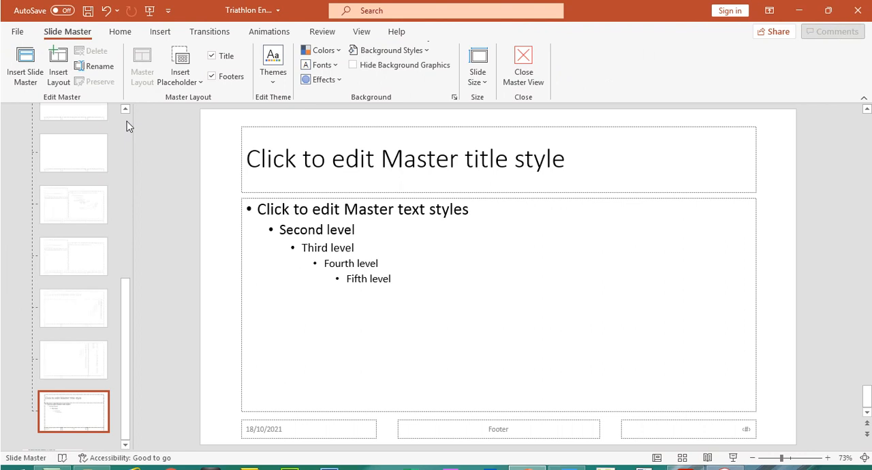
scroll(129, 126, "up", 10)
left_click(86, 134)
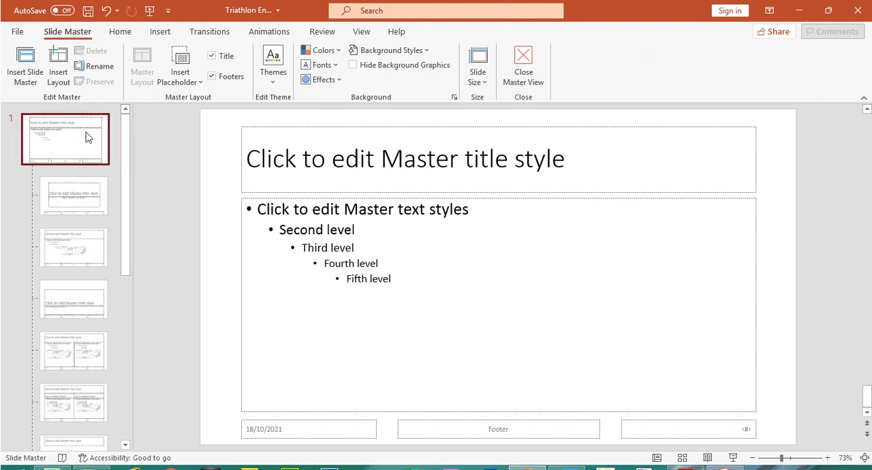
left_click(161, 30)
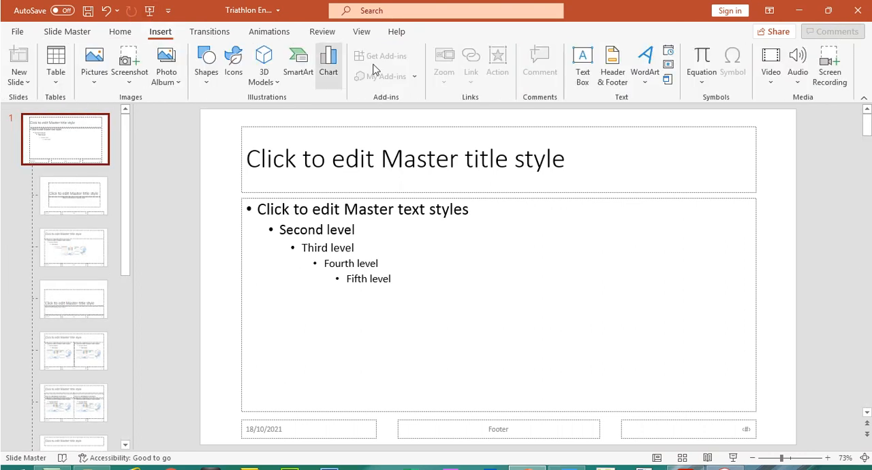
left_click(213, 86)
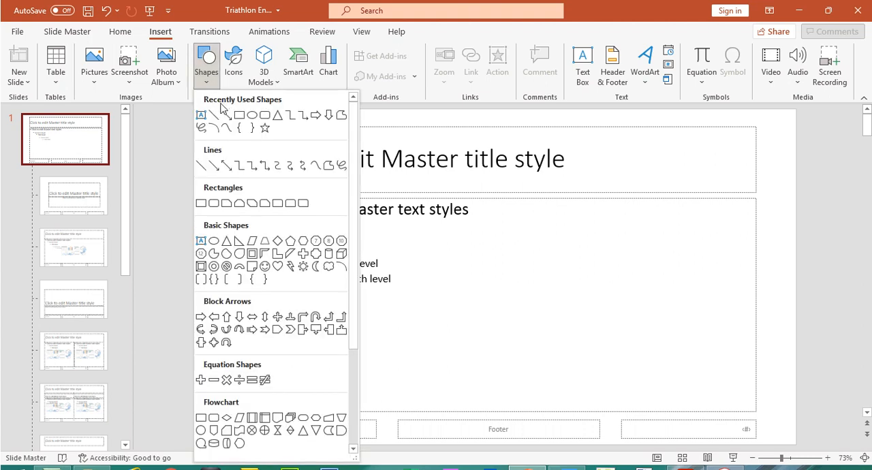
left_click(235, 115)
left_click_drag(213, 109, 230, 222)
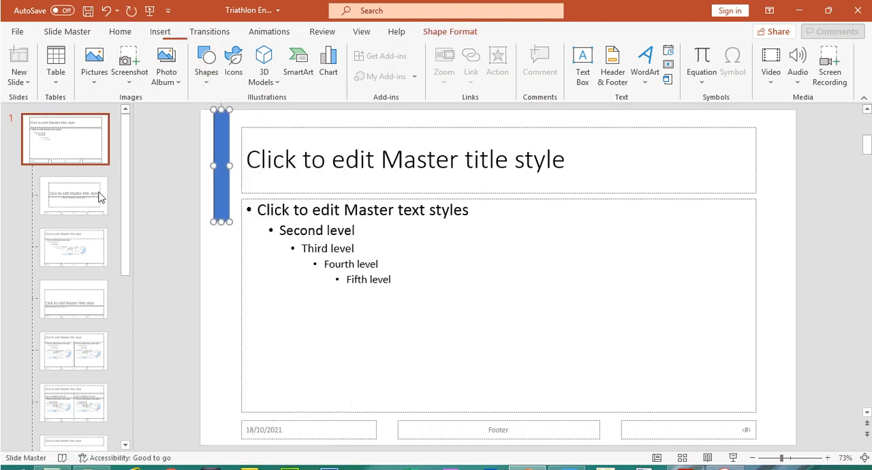
Step: Close the slide master and examine how the rectangle appears on the slides and in the available slide layouts
left_click(76, 33)
left_click(522, 68)
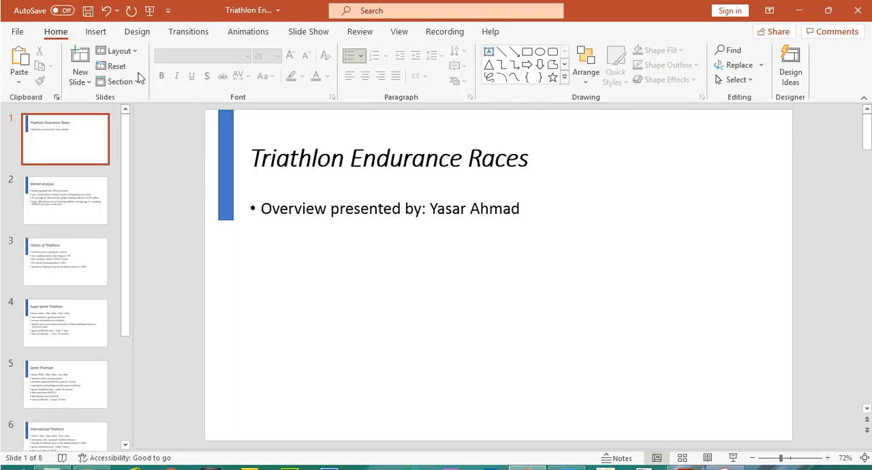
left_click(125, 53)
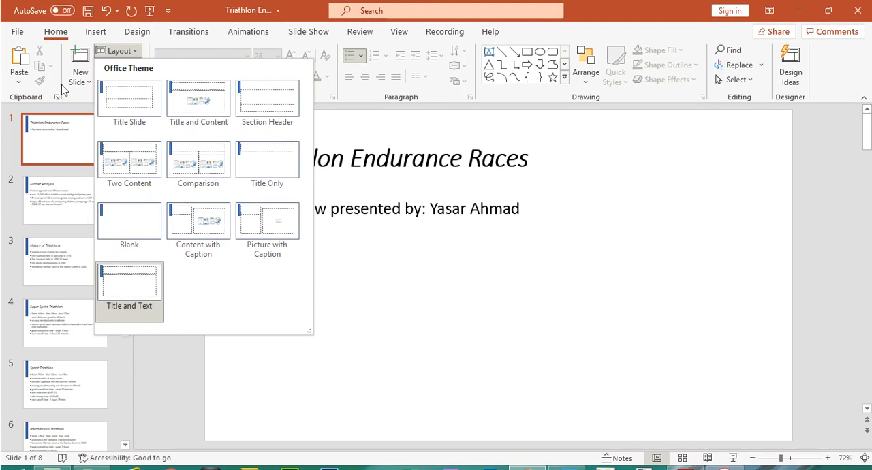
left_click(42, 217)
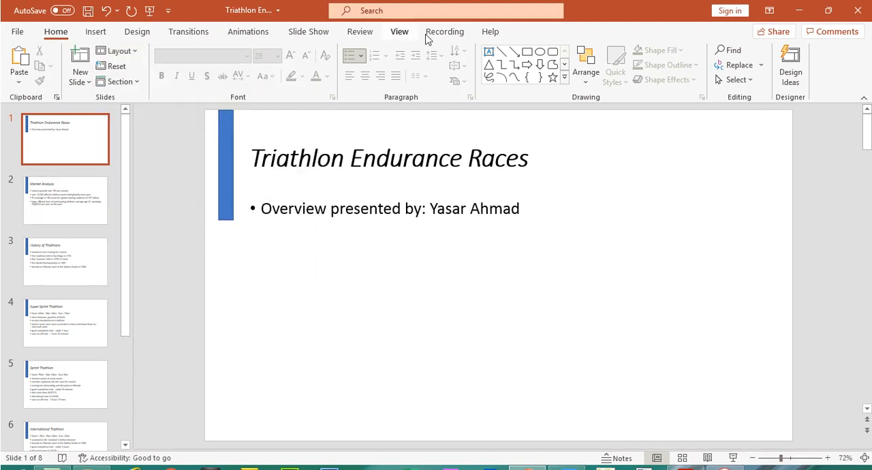
Step: Reopen the main slide master and delete the blue rectangle beside the title
left_click(403, 34)
left_click(171, 68)
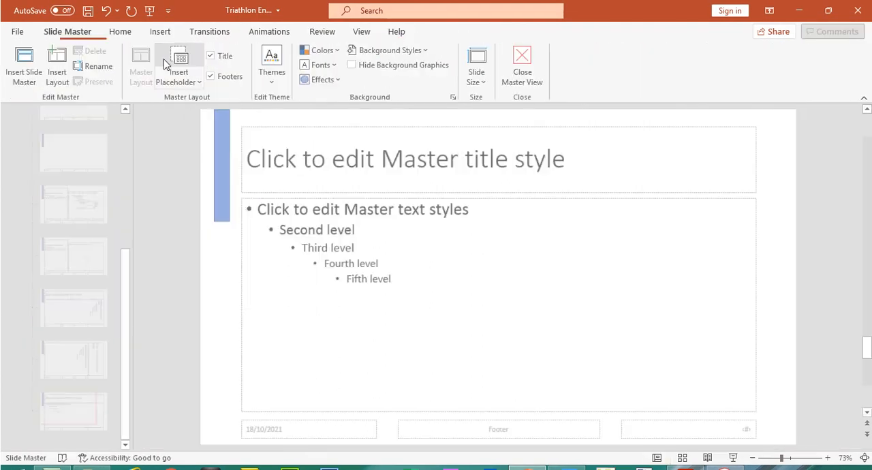
left_click(127, 132)
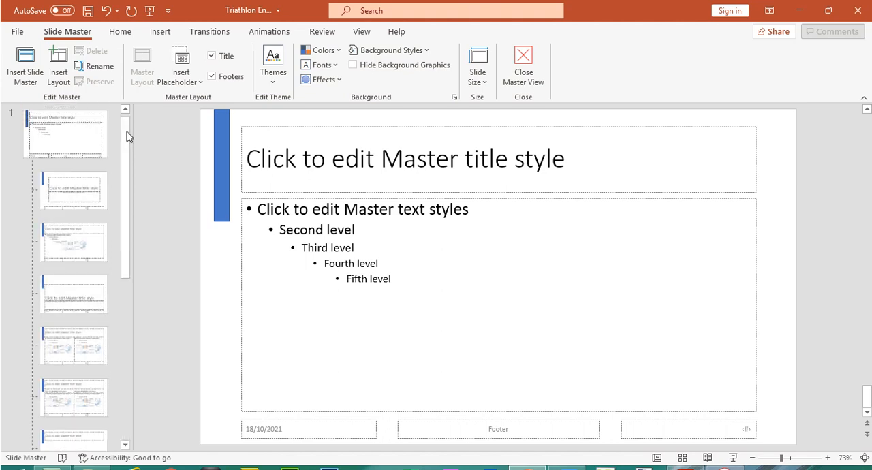
left_click(60, 136)
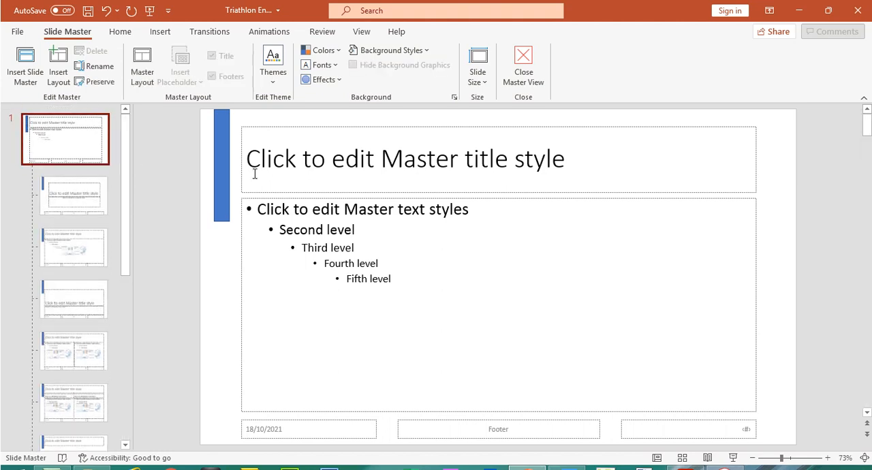
left_click(220, 152)
key("Delete")
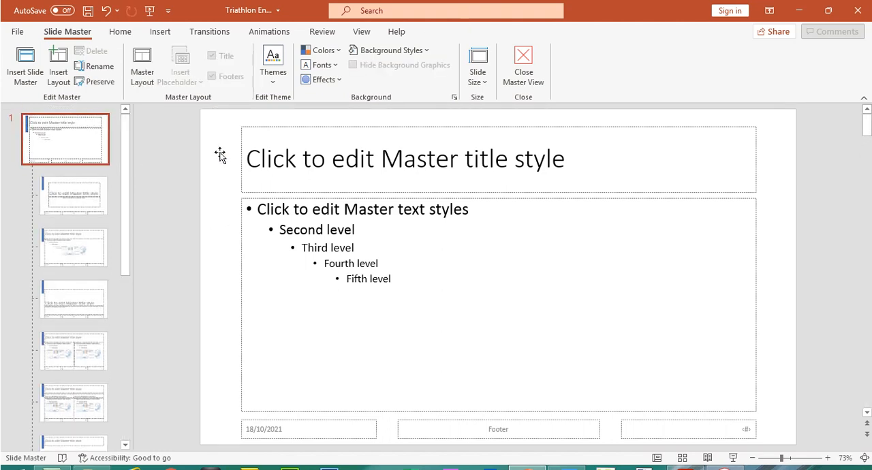
Step: In question 26 of the exam paper, highlight "automatic slide numbers on the top right" and "your name, centre number and candidate number."
left_click(684, 458)
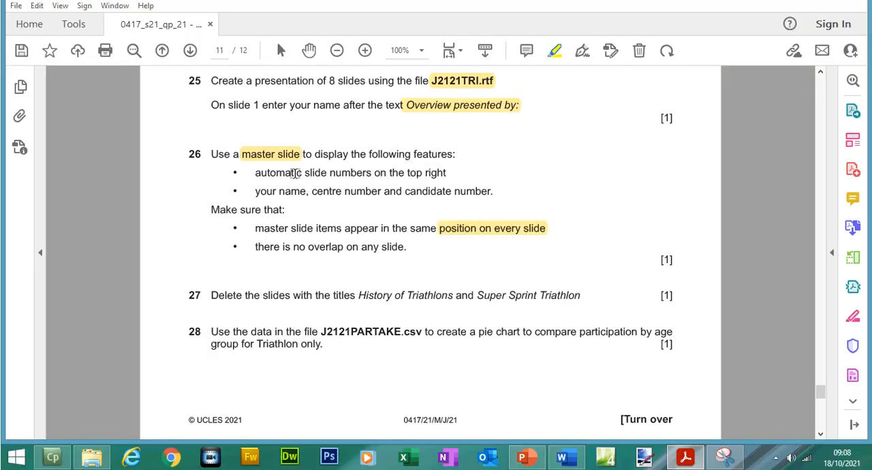
left_click_drag(257, 172, 447, 195)
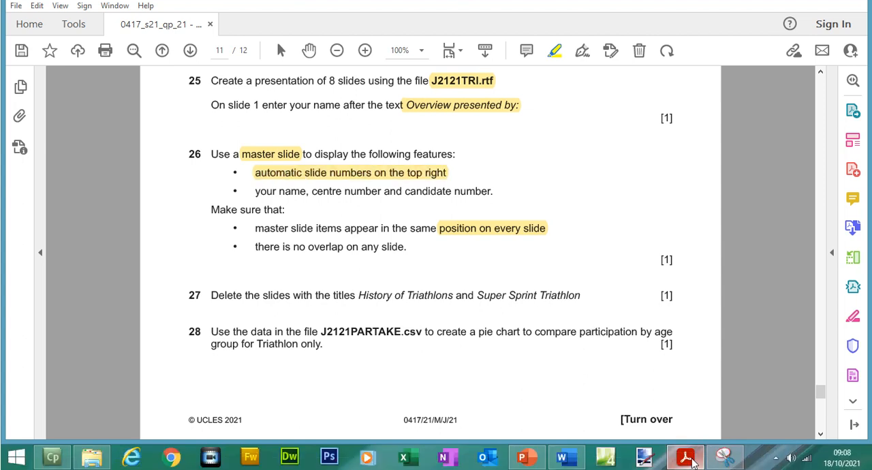
left_click_drag(255, 191, 469, 214)
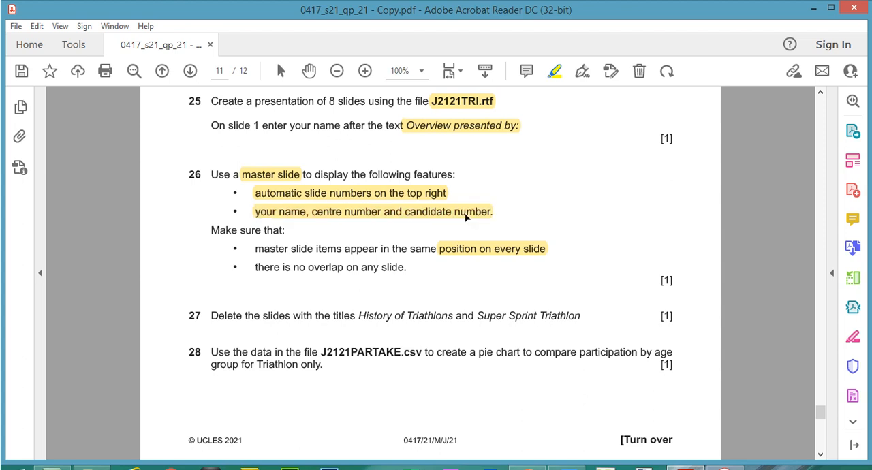
left_click(282, 218)
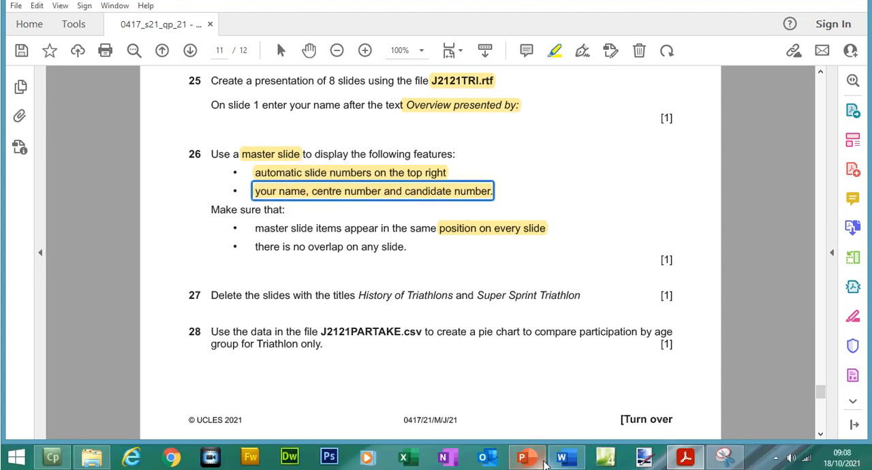
Step: Back on the main slide master in PowerPoint, narrow the slide number placeholder and move it to the slide's top right corner
left_click(543, 463)
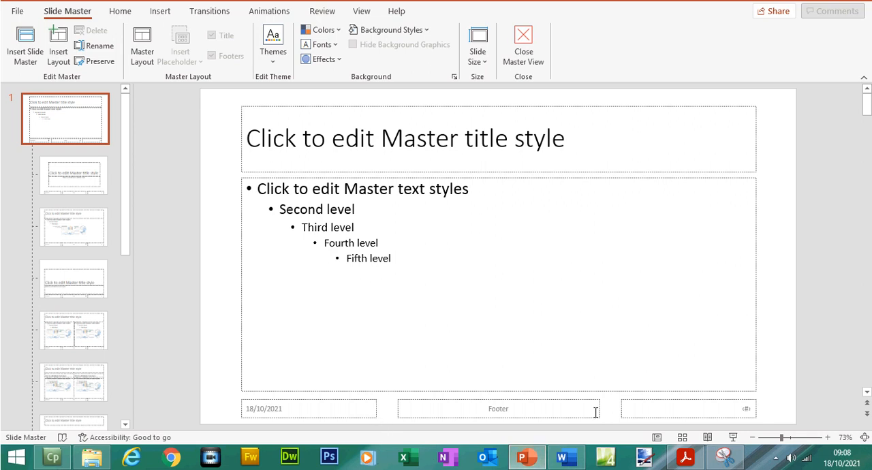
left_click(665, 417)
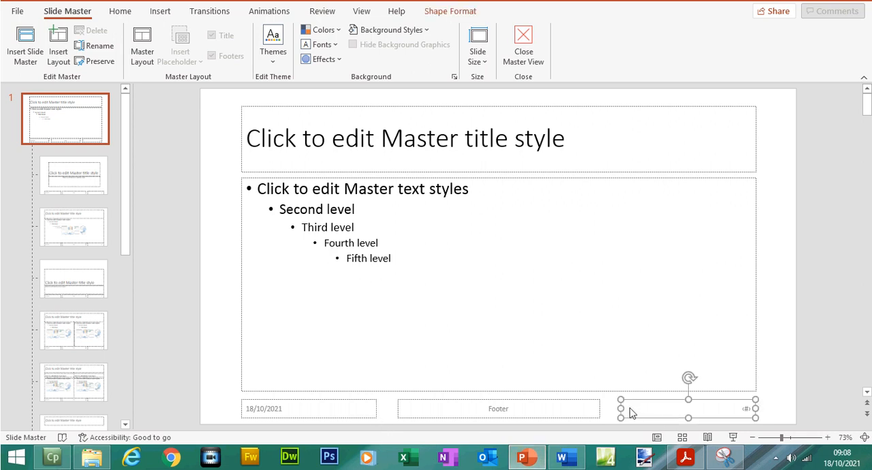
left_click_drag(622, 407, 778, 130)
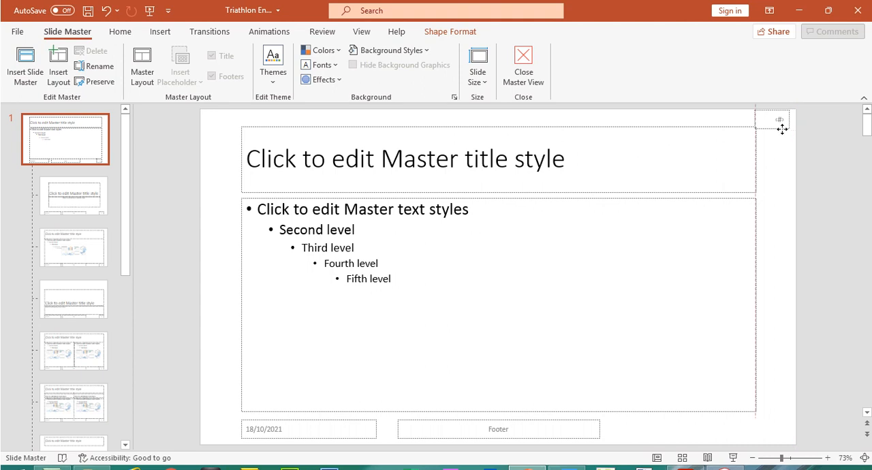
Step: In the Header and Footer settings for slides, turn on the slide number and the footer
left_click(478, 425)
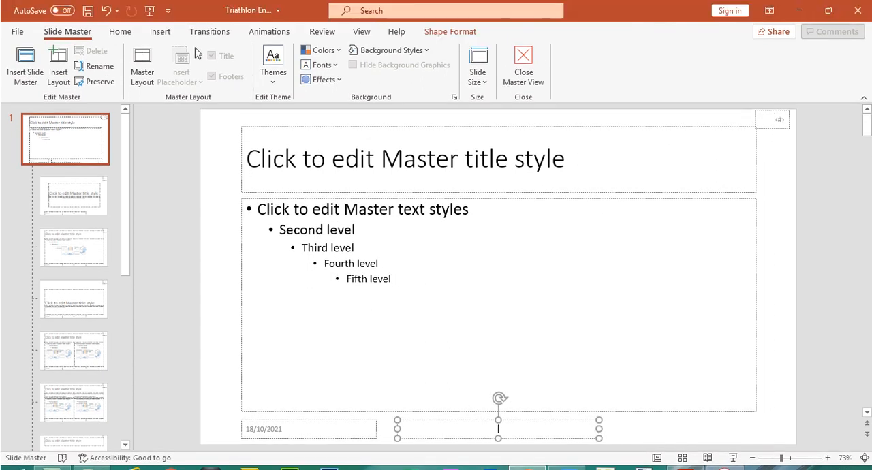
left_click(157, 34)
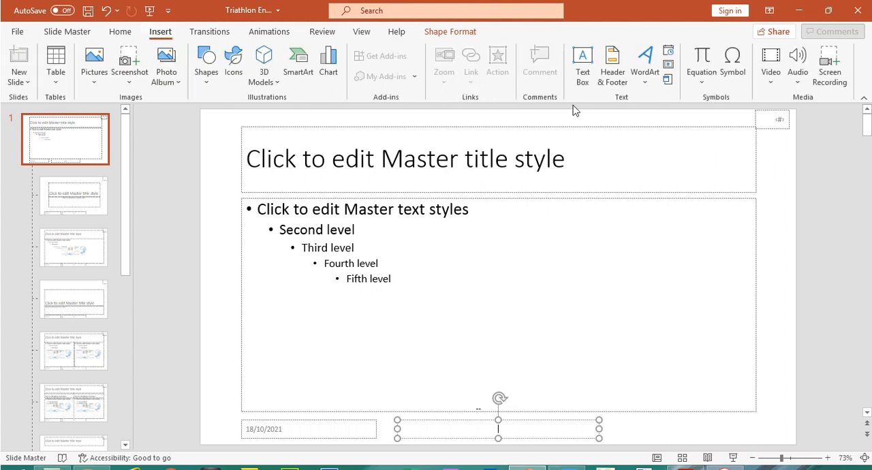
left_click(612, 68)
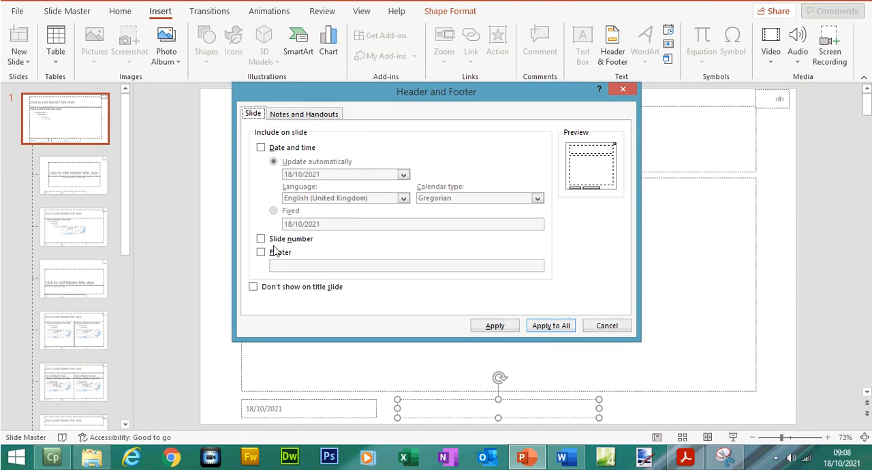
left_click(261, 240)
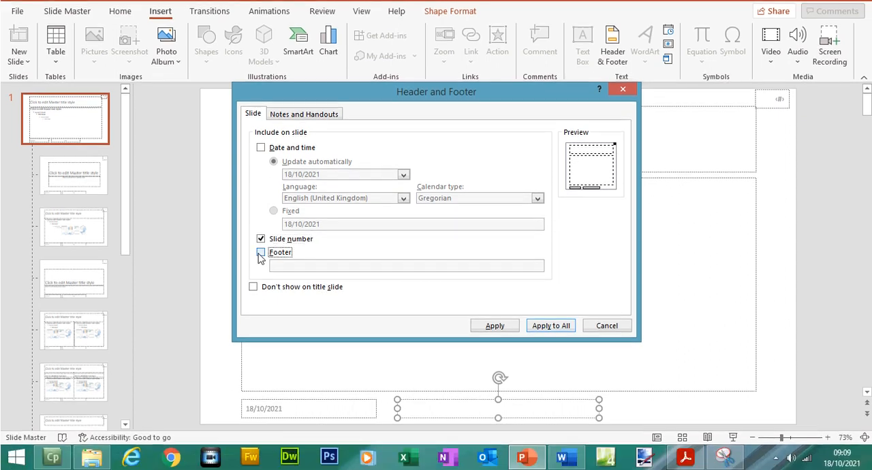
left_click(262, 272)
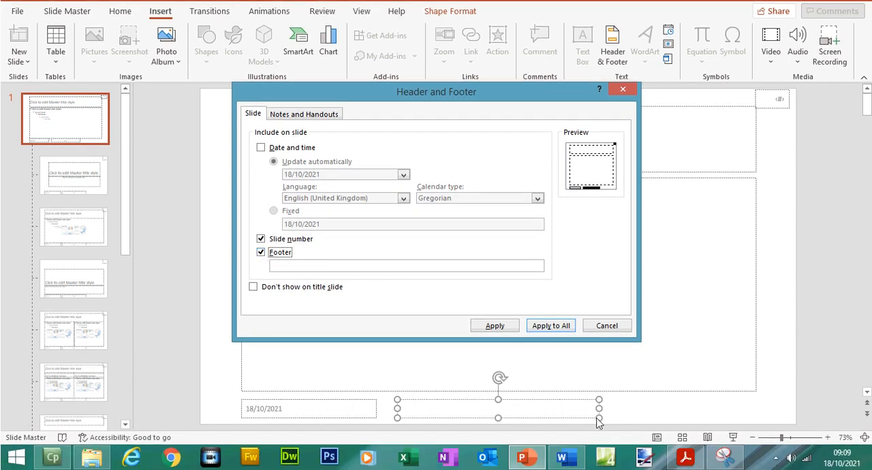
Step: Check question 26 in the exam paper, and enter the candidate's full name followed by the centre number as the footer text
left_click(685, 457)
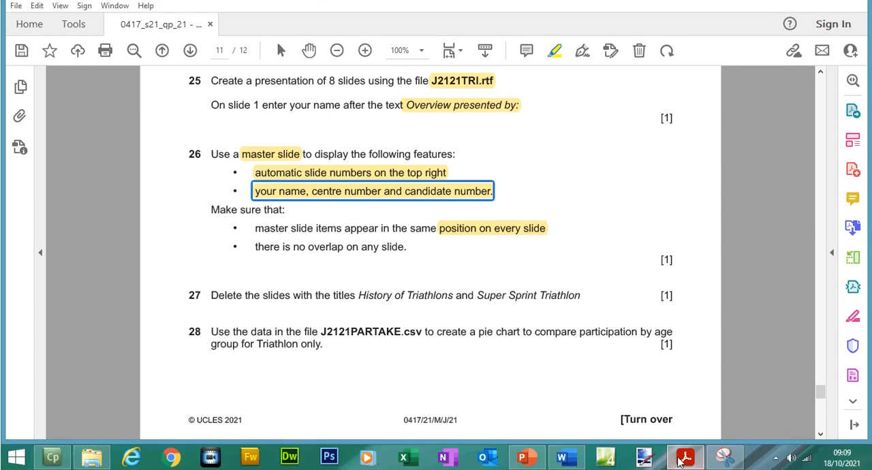
left_click(686, 458)
left_click(356, 268)
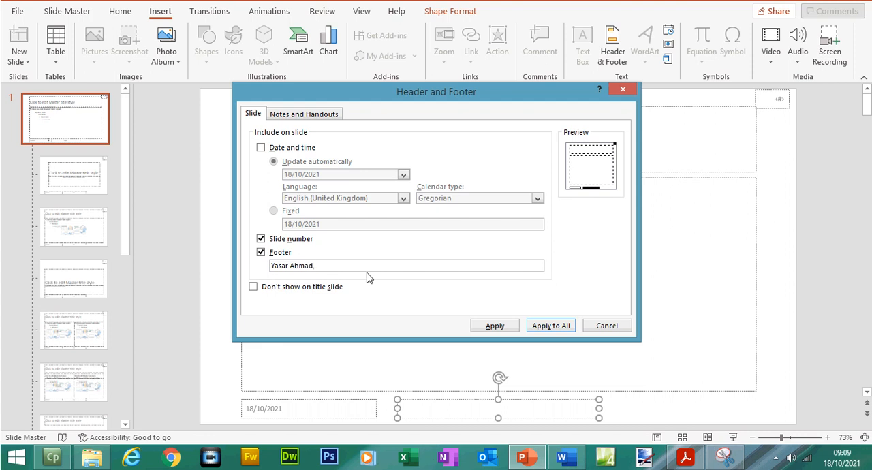
left_click(687, 457)
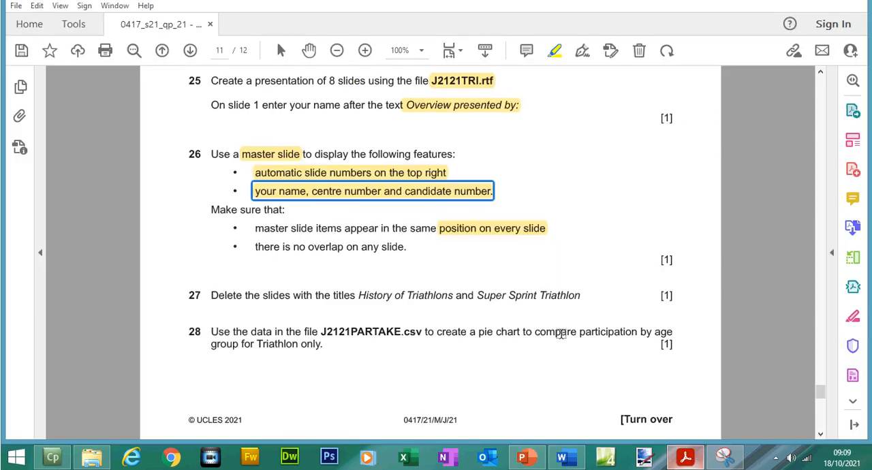
left_click(686, 458)
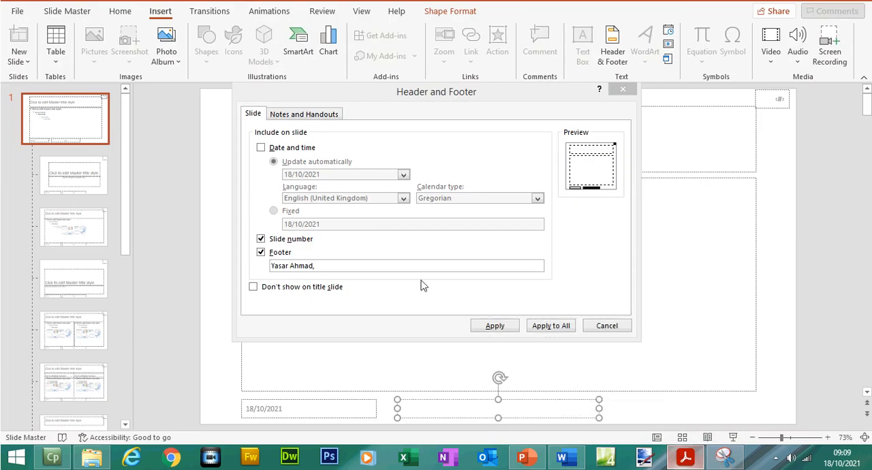
left_click(384, 265)
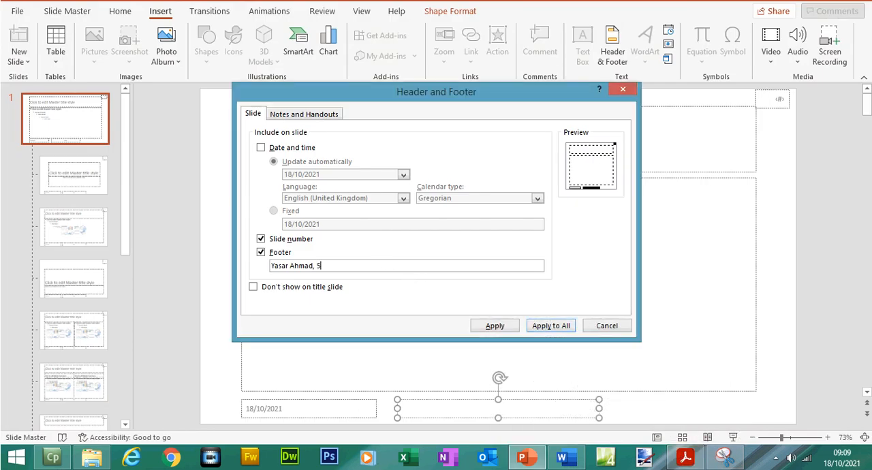
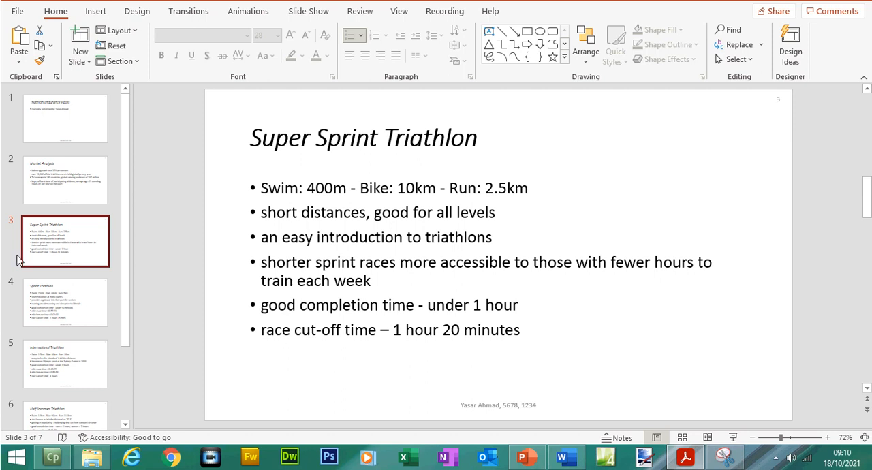
Step: Delete the slide titled Super Sprint Triathlon from the presentation
left_click(34, 244)
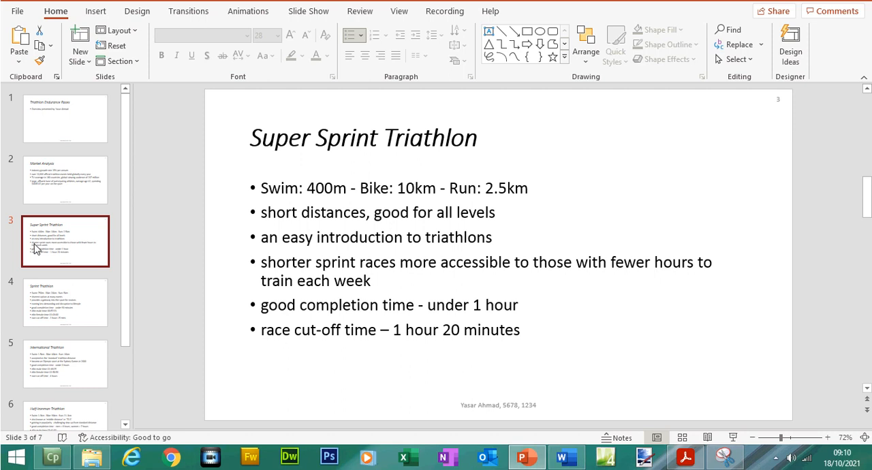
right_click(36, 249)
left_click(68, 280)
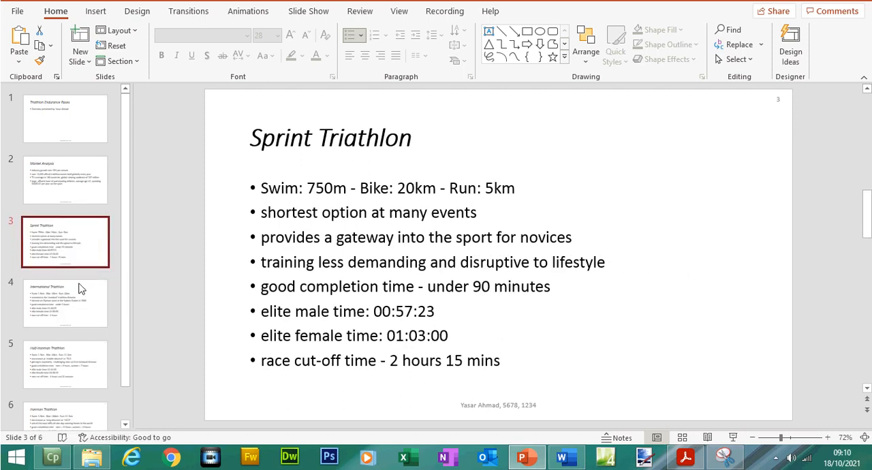
left_click_drag(128, 263, 124, 162)
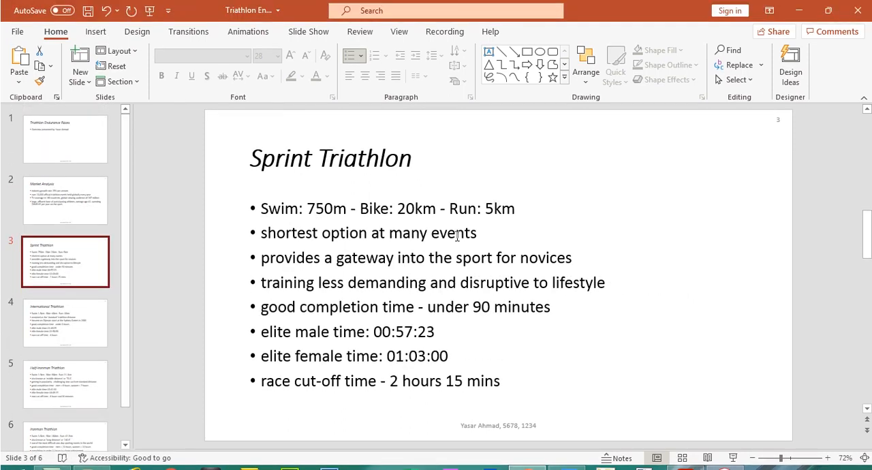
Step: Switch to the exam paper in Adobe Acrobat Reader and highlight "PARTAKE" in question 28's file name
left_click(689, 453)
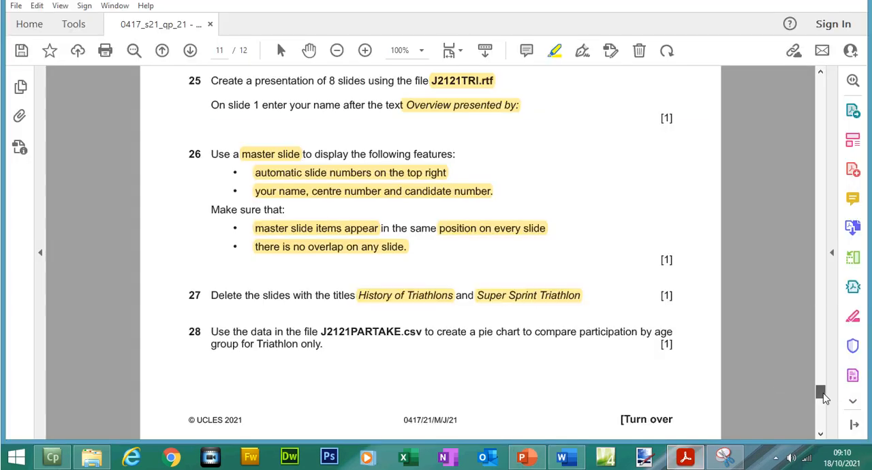
scroll(825, 404, "down", 4)
left_click_drag(823, 399, 825, 400)
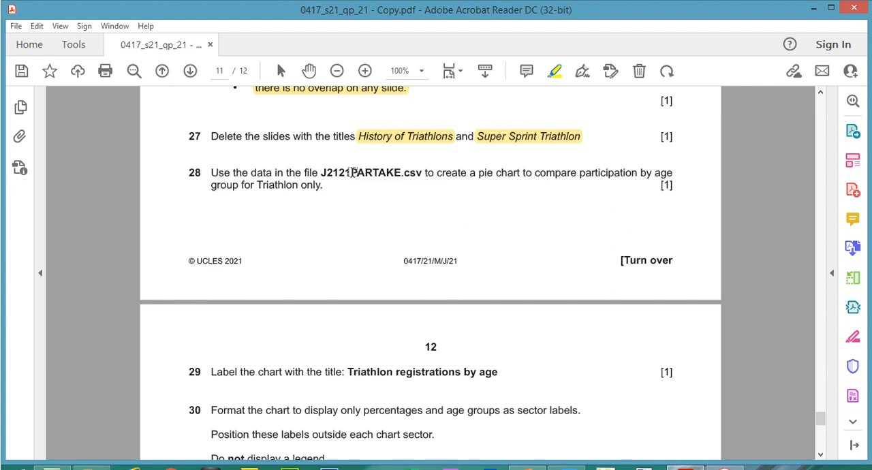
left_click_drag(352, 172, 402, 173)
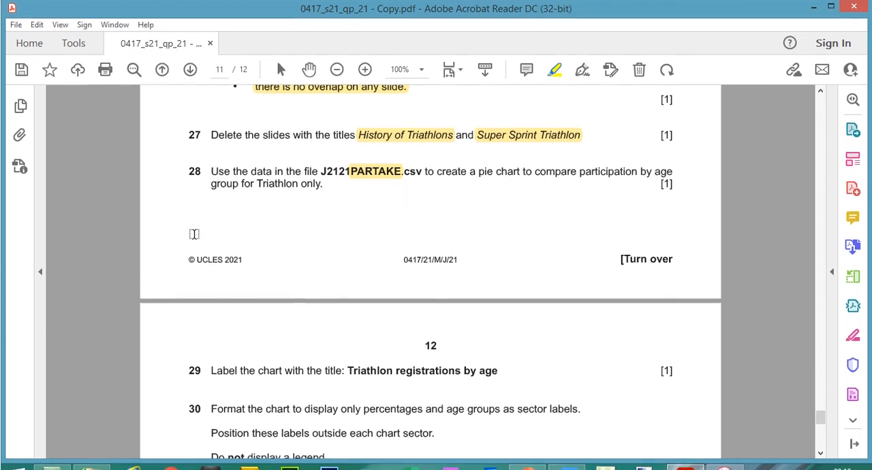
Step: Open J2121PARTAKE.csv from the Files folder in Excel and widen column A to fit its contents
left_click(92, 458)
left_click(92, 458)
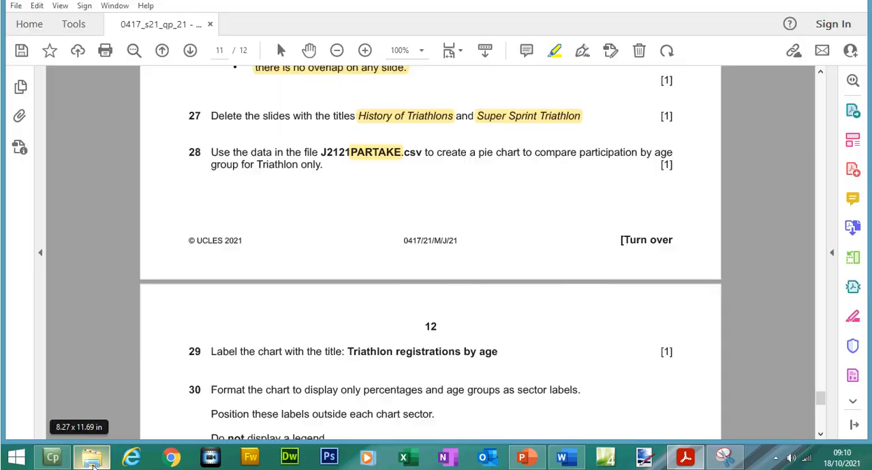
left_click(92, 458)
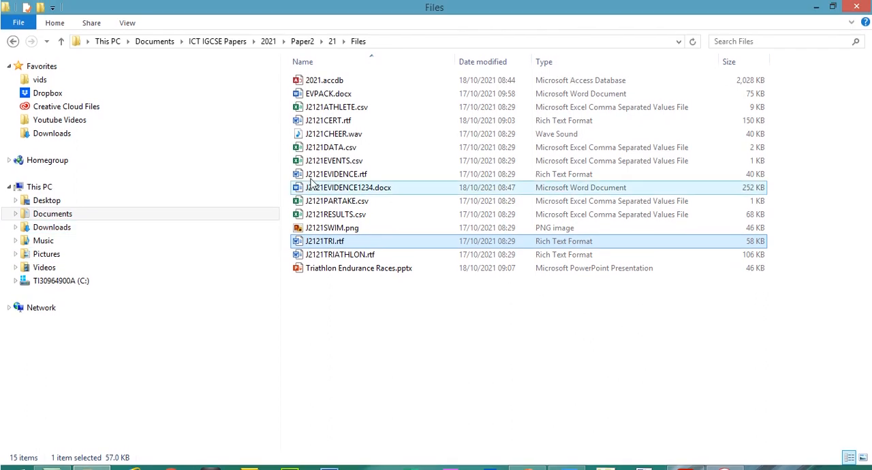
double_click(345, 200)
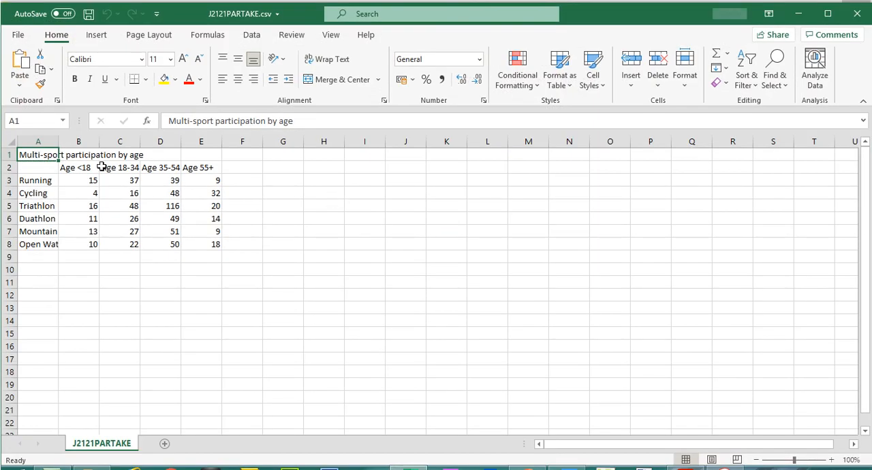
double_click(58, 141)
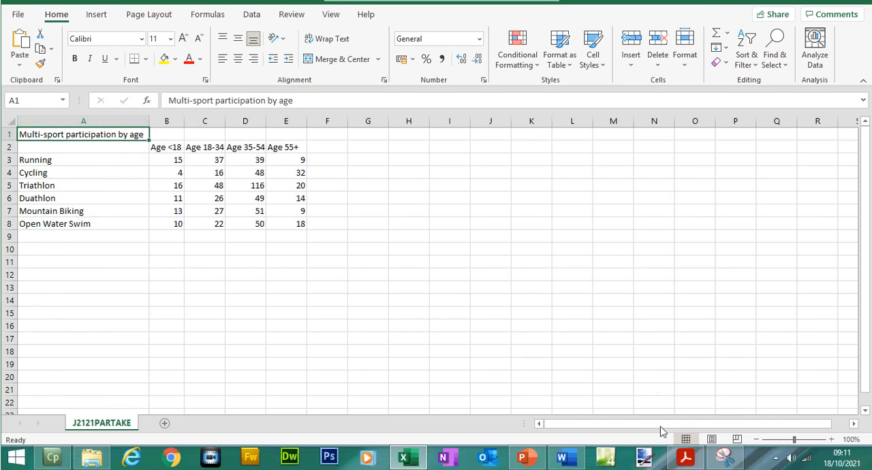
Step: Back in the exam paper, highlight "Triathlon only." and "pie chart" in question 28
left_click(684, 457)
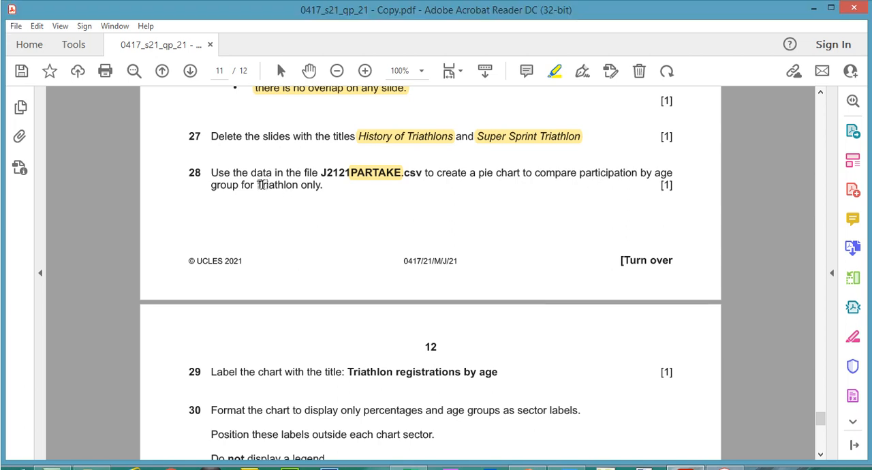
left_click_drag(257, 184, 312, 185)
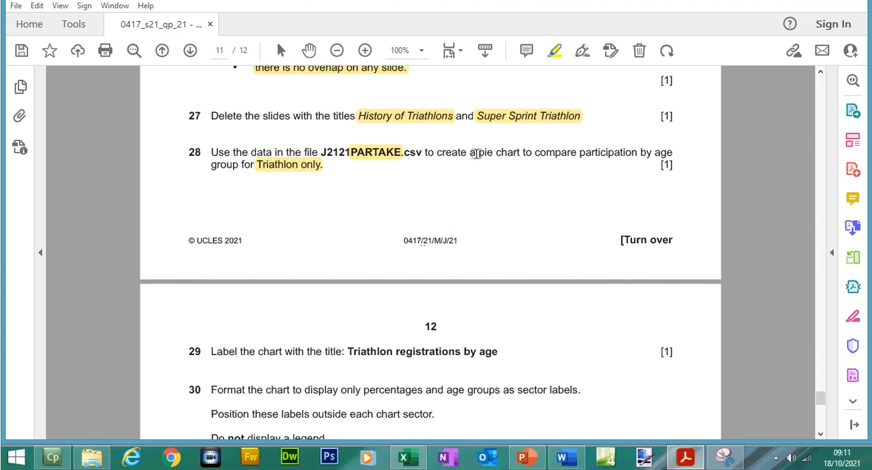
left_click_drag(479, 153, 511, 155)
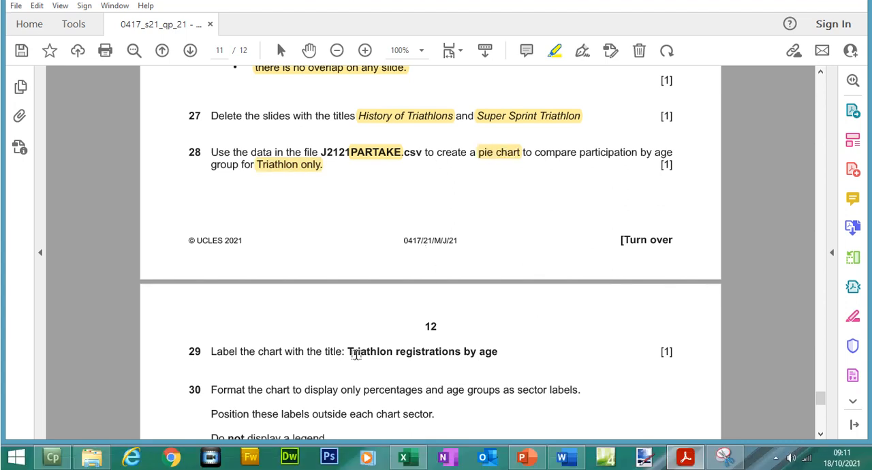
Step: In Excel, insert a 2-D pie chart from age headings B2:E2 and Triathlon values B5:E5, and move it clear of the data
left_click(404, 457)
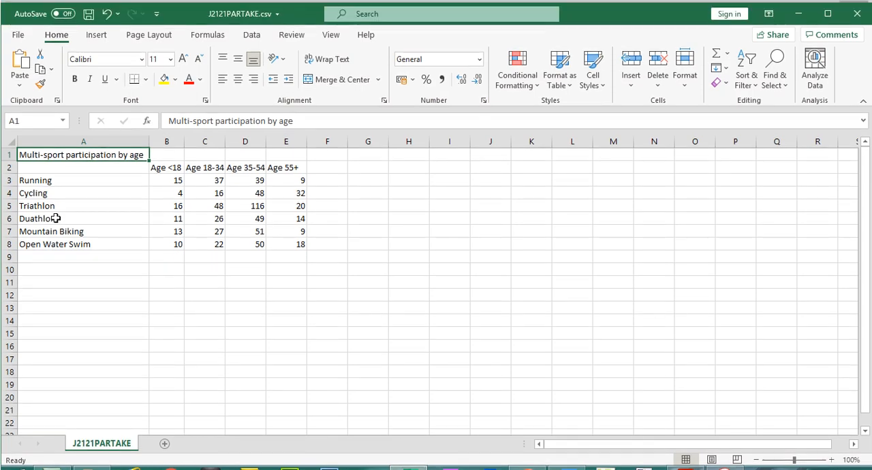
left_click(11, 185)
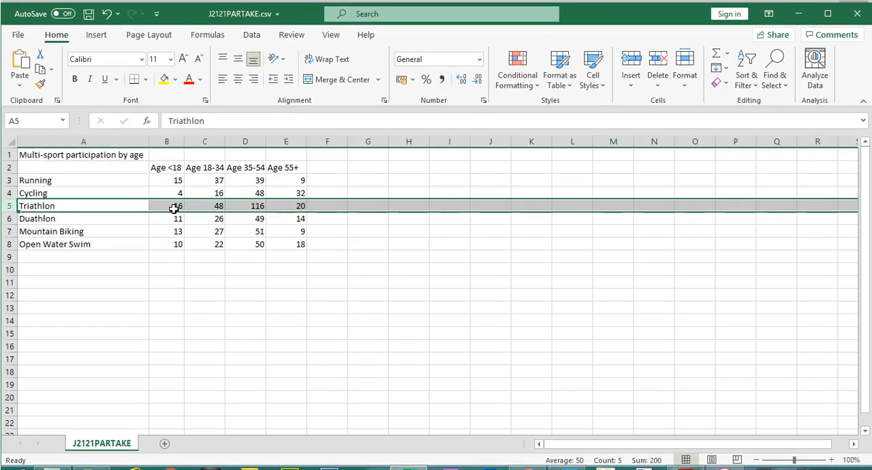
left_click_drag(170, 207, 292, 212)
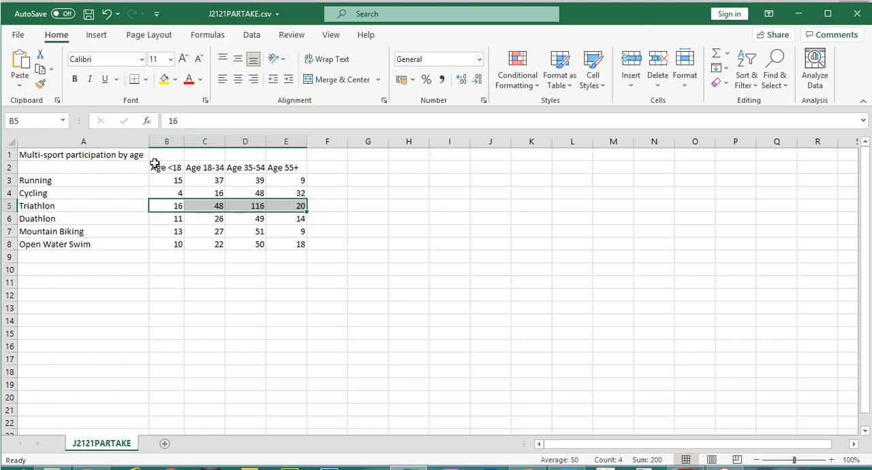
key("ctrl+q")
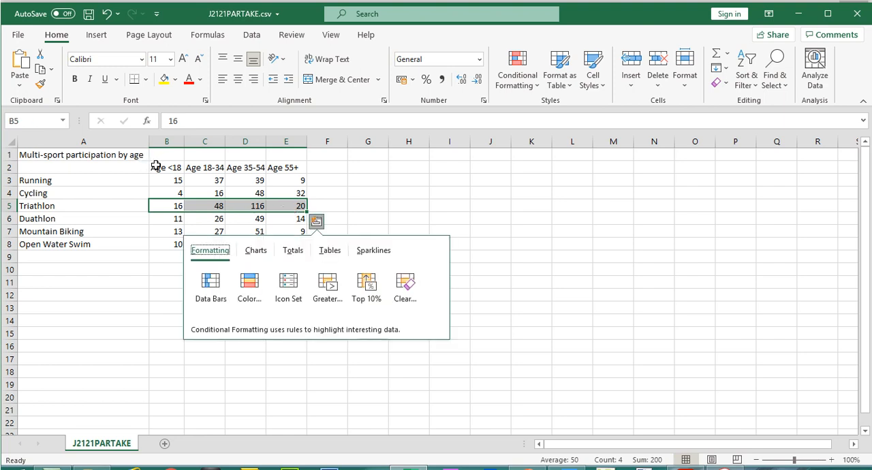
left_click_drag(156, 167, 281, 168)
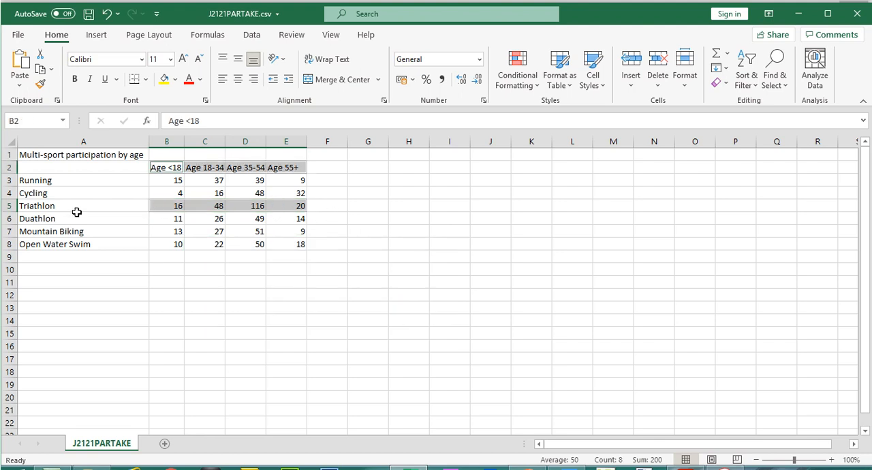
left_click(97, 35)
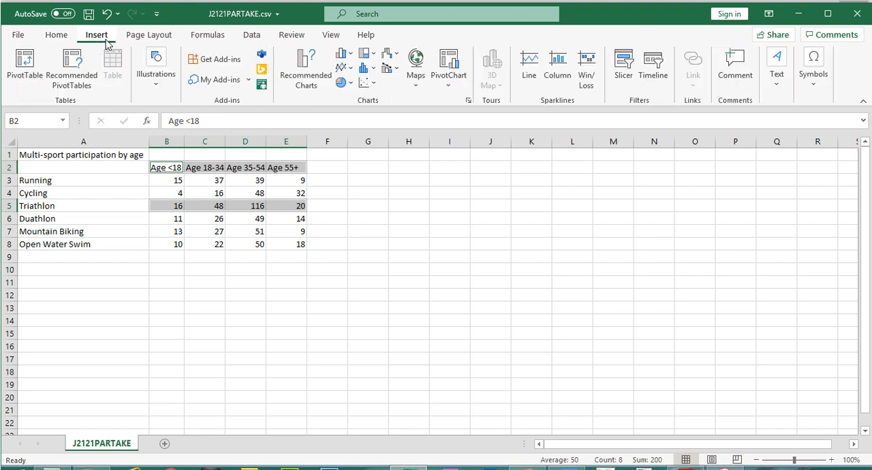
left_click(343, 83)
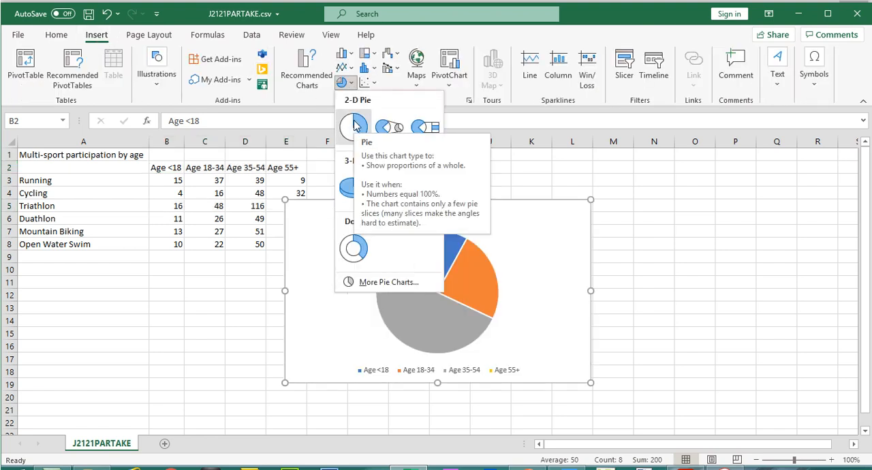
left_click(355, 126)
left_click_drag(405, 205, 493, 181)
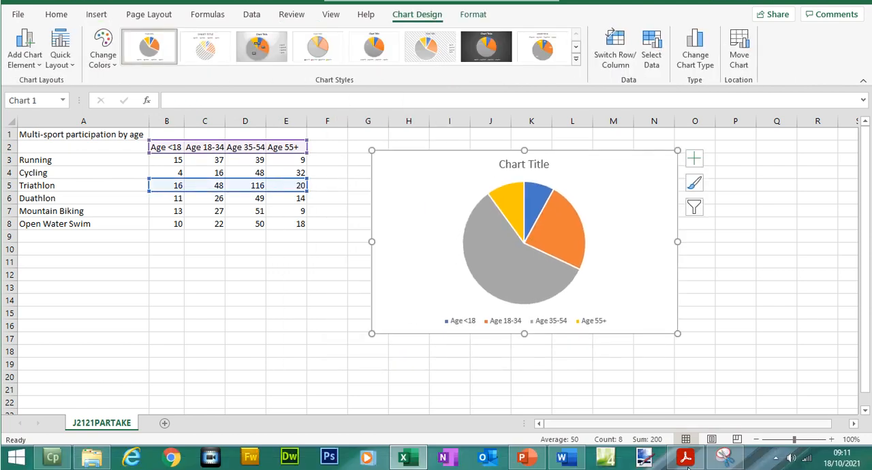
Step: In question 29 of the exam paper, copy the chart title "Triathlon registrations by age"
left_click(687, 458)
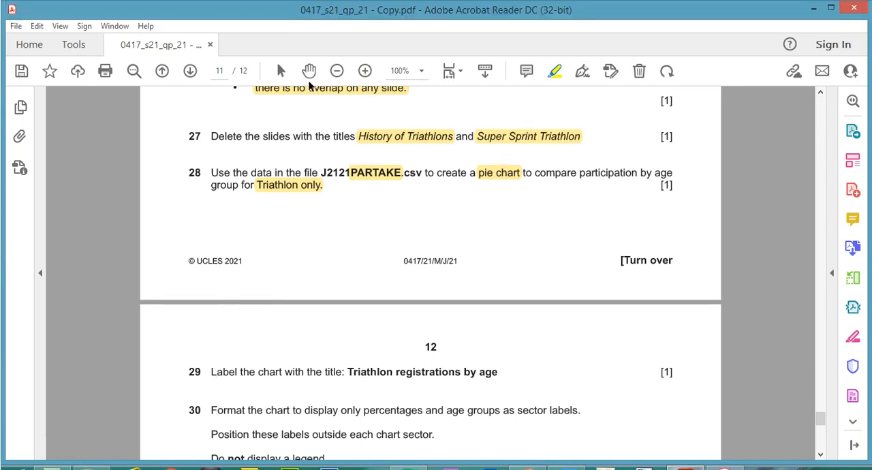
left_click(280, 71)
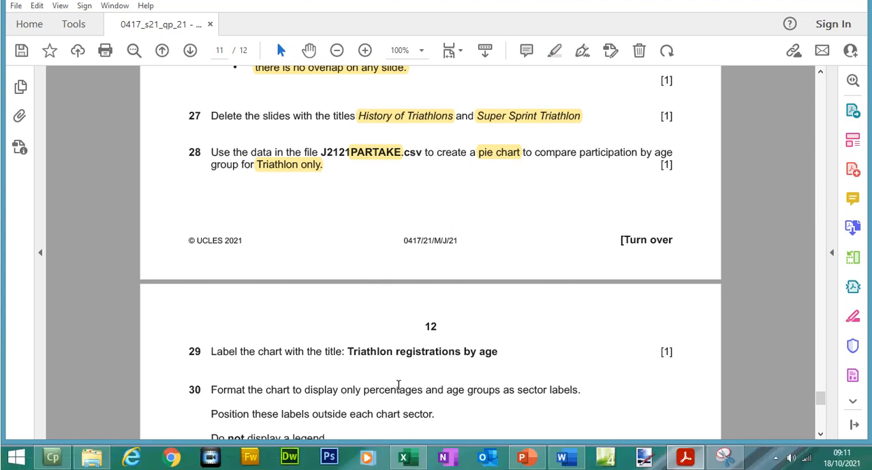
left_click_drag(349, 351, 498, 352)
right_click(483, 354)
left_click(518, 236)
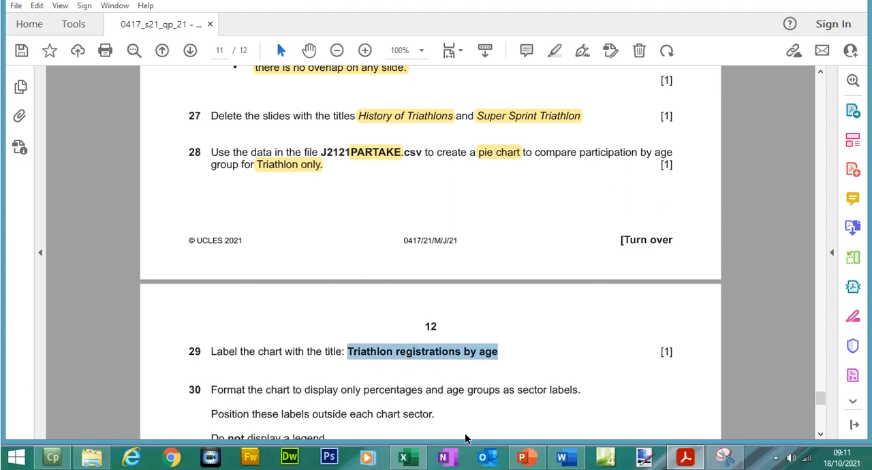
Step: Back in Excel, replace the pie chart's placeholder title with the copied text "Triathlon registrations by age"
left_click(404, 458)
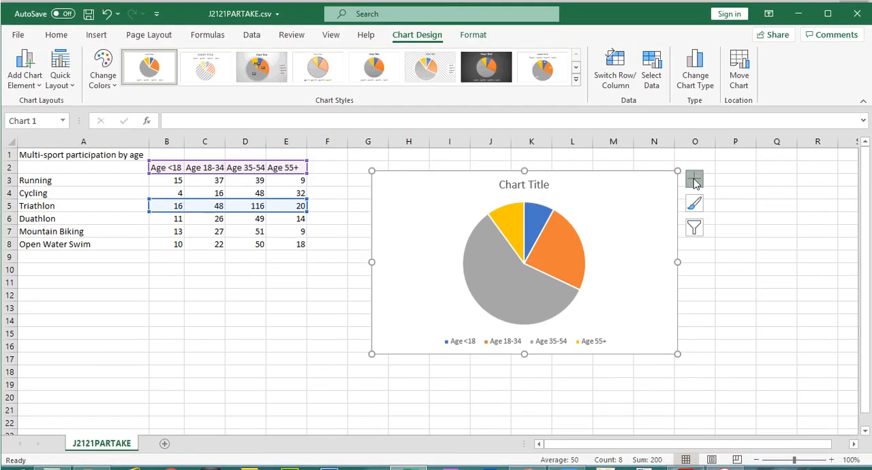
left_click(694, 158)
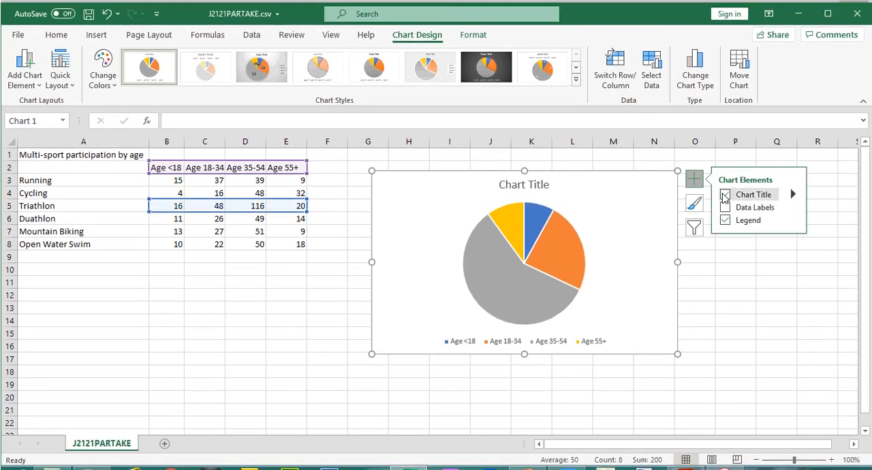
left_click(724, 196)
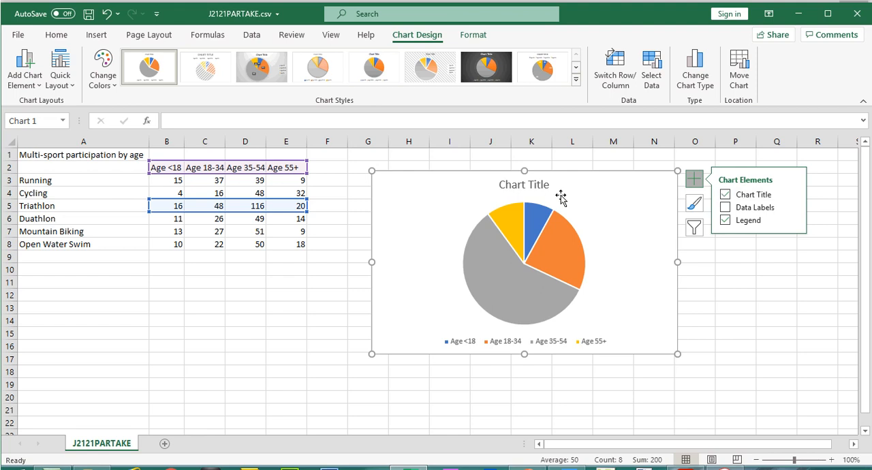
left_click(539, 187)
double_click(541, 186)
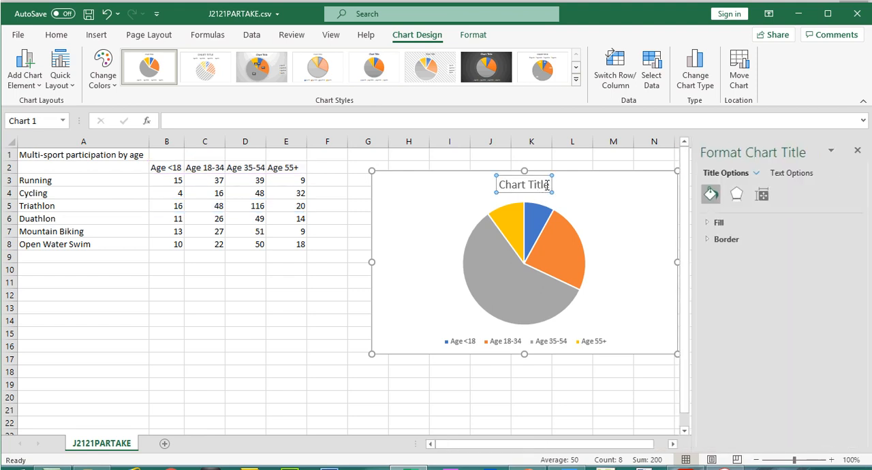
triple_click(508, 189)
key("ctrl+v")
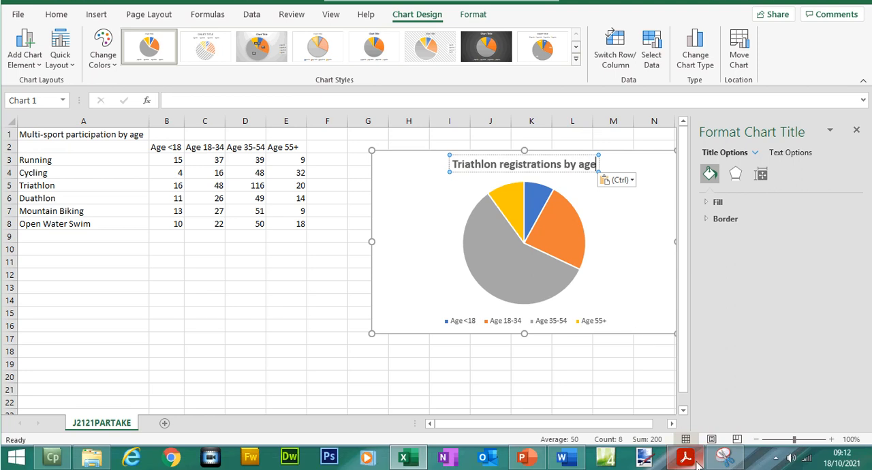
Step: Check question 30's sector label requirements in the exam paper, and add data labels to the pie chart in Excel
left_click(686, 469)
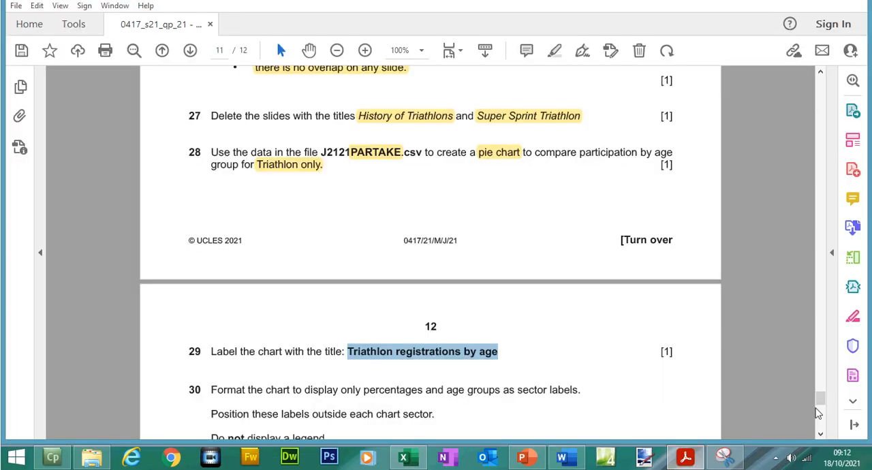
left_click_drag(820, 403, 821, 409)
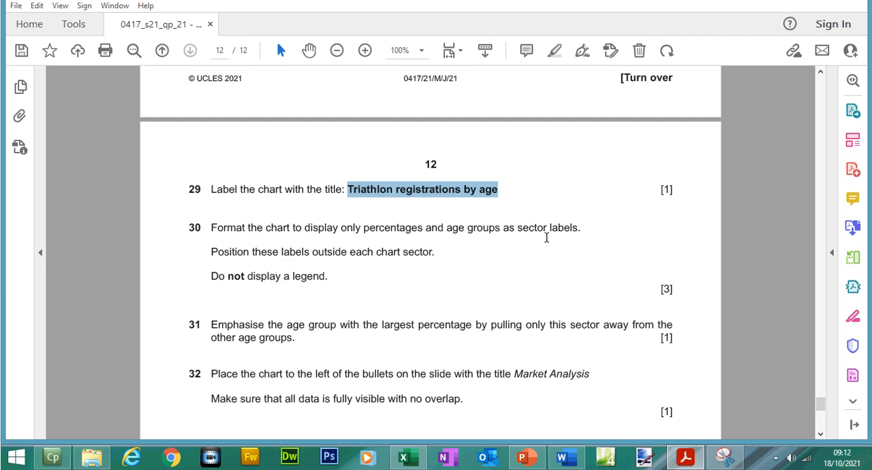
left_click(685, 458)
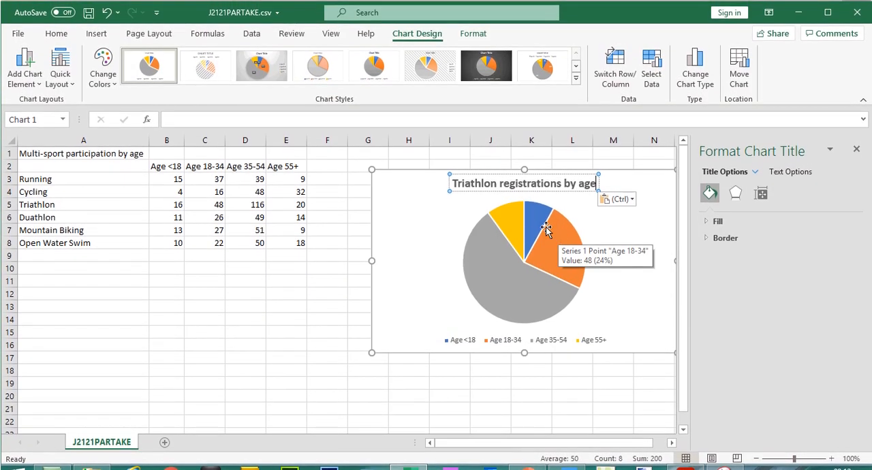
left_click(528, 194)
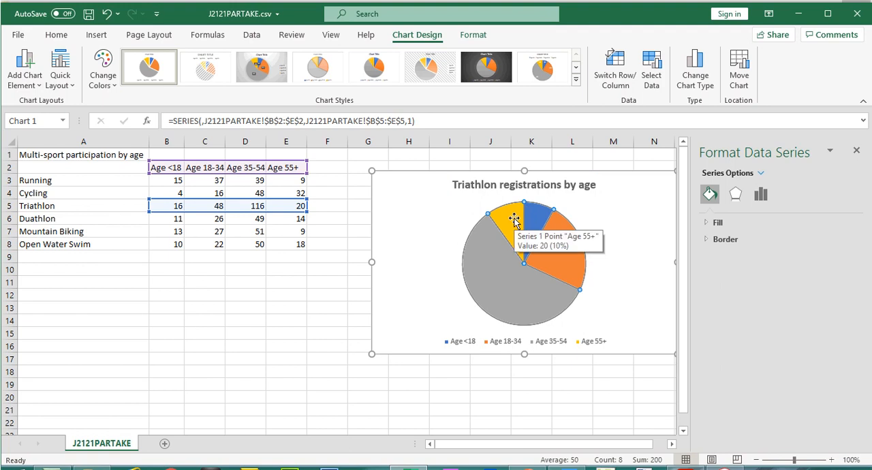
right_click(516, 222)
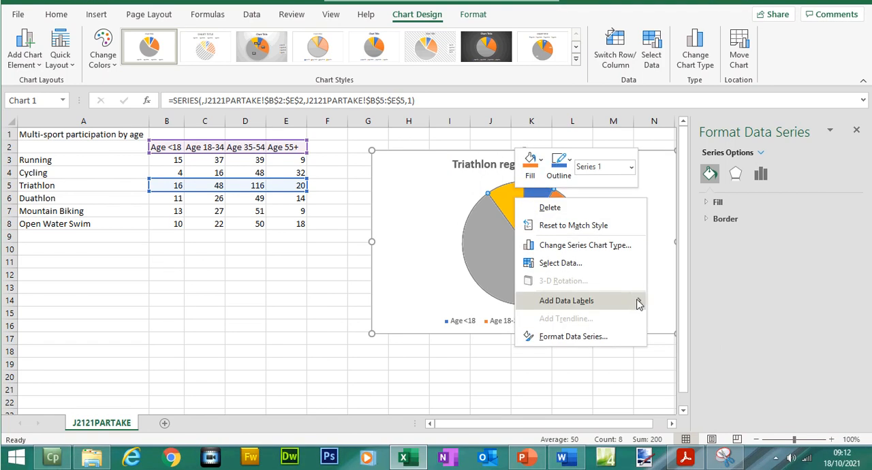
left_click(657, 302)
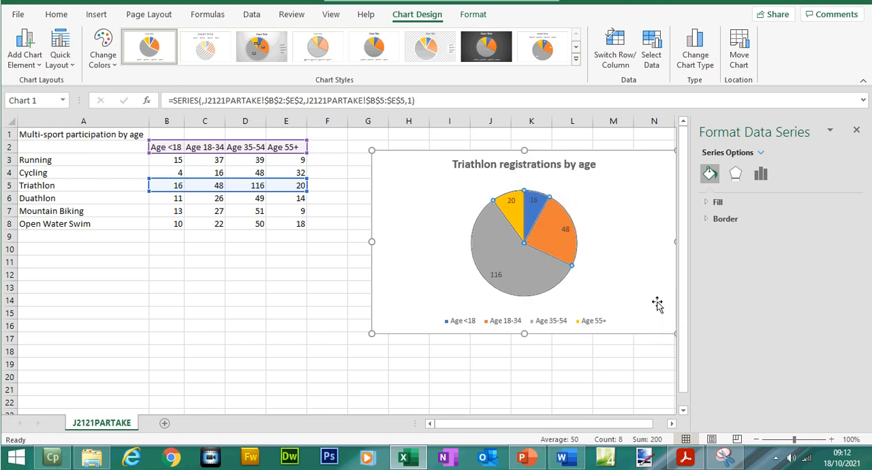
Step: Select the pie chart's data labels and open their Label Options
left_click(565, 229)
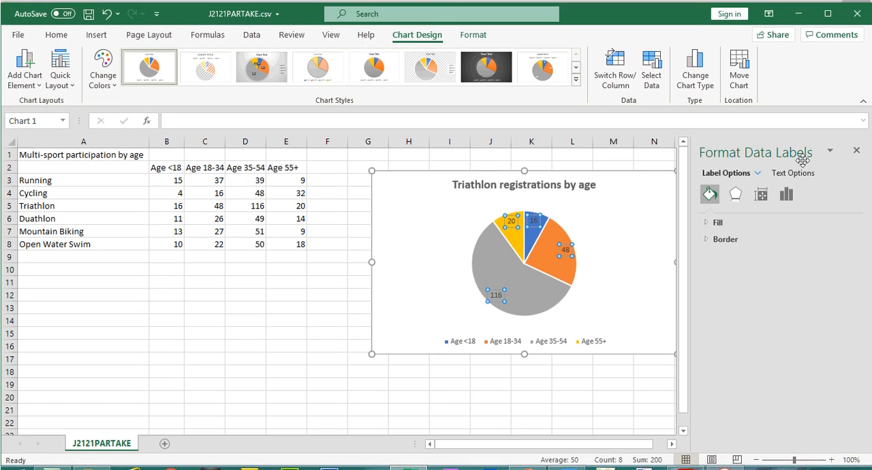
left_click(804, 175)
left_click(749, 174)
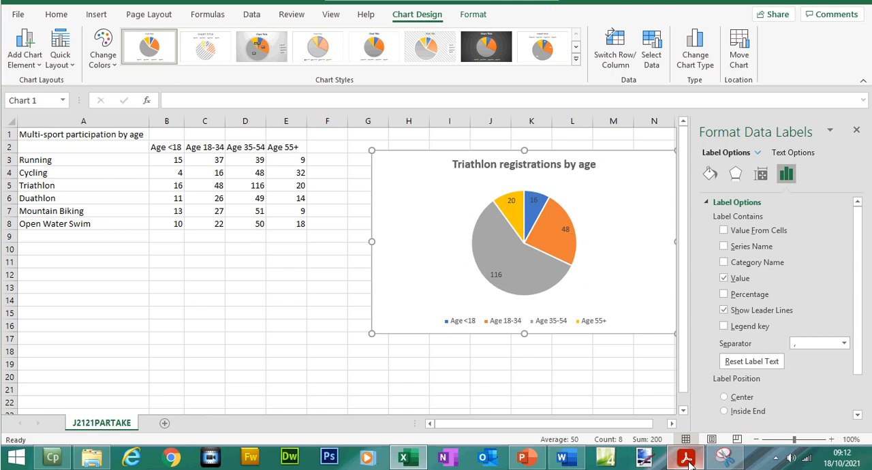
Step: Switch to the exam paper in Acrobat Reader and highlight the word "percentages" in question 30
left_click(686, 458)
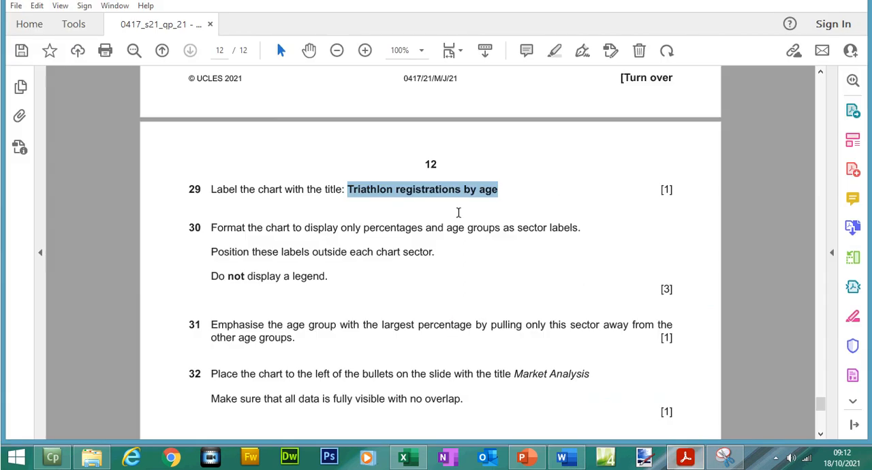
left_click_drag(364, 227, 424, 236)
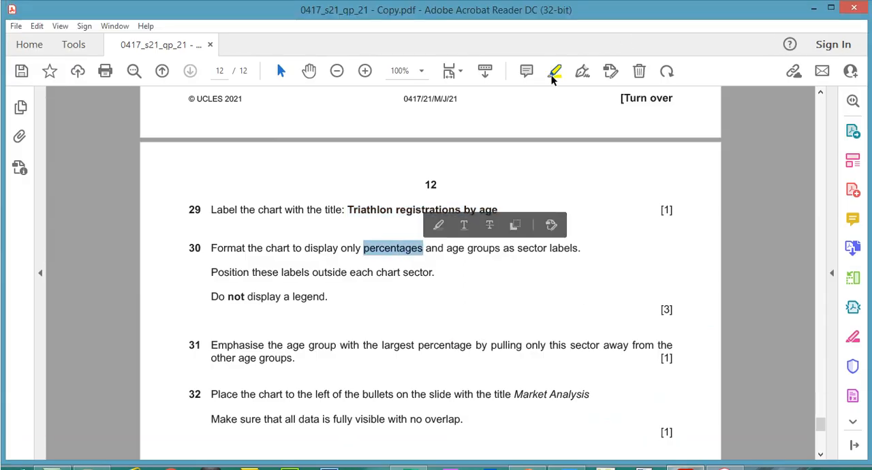
left_click(554, 51)
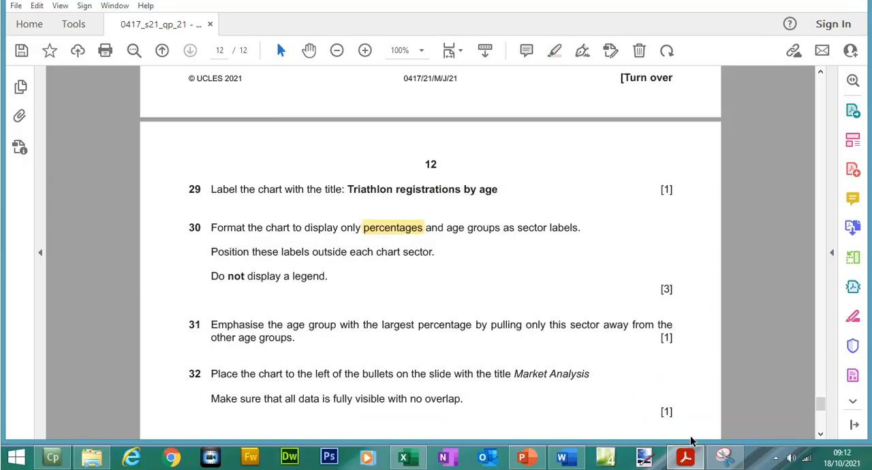
Step: Back in Excel, make the pie chart's data labels show the percentage instead of the value
left_click(686, 455)
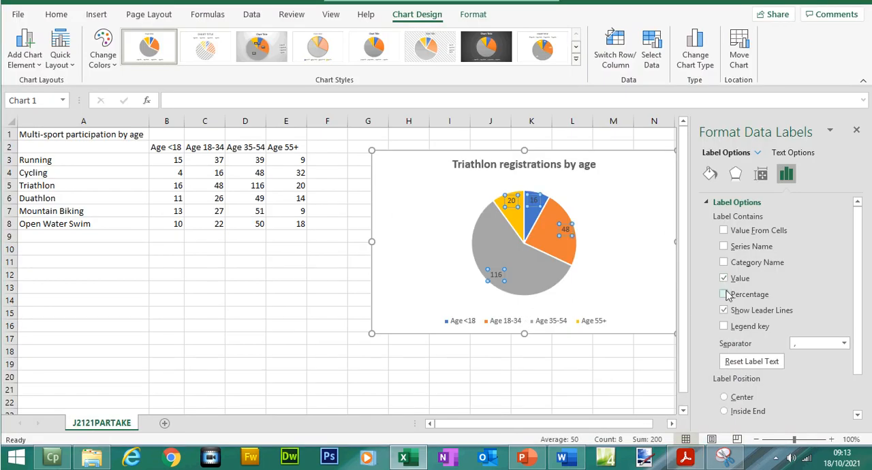
left_click(725, 279)
left_click(724, 295)
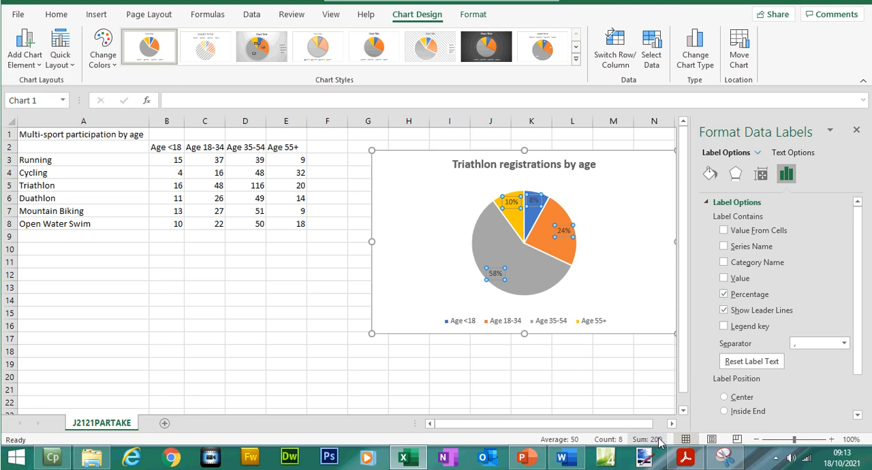
Step: Return to the exam paper and highlight "age groups as sector labels" in question 30
left_click(685, 457)
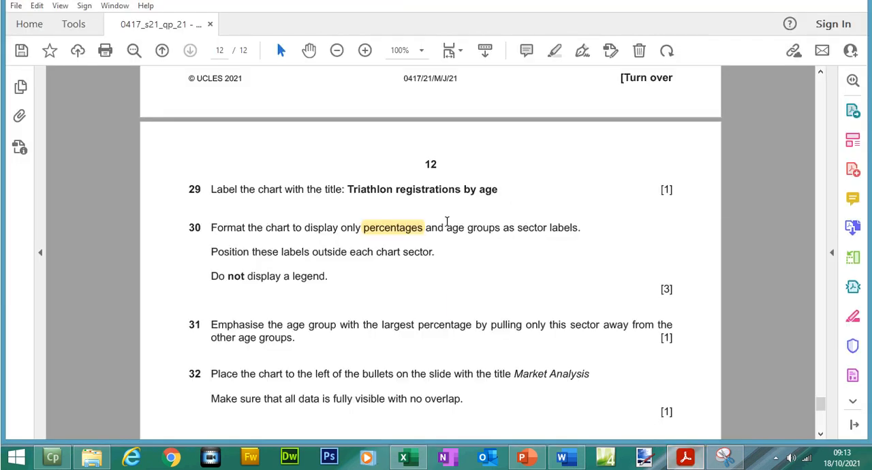
left_click_drag(446, 227, 578, 228)
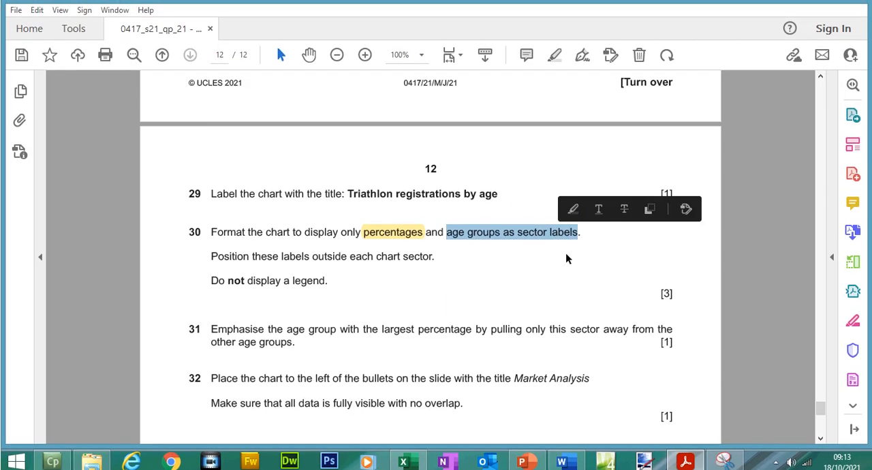
left_click(573, 216)
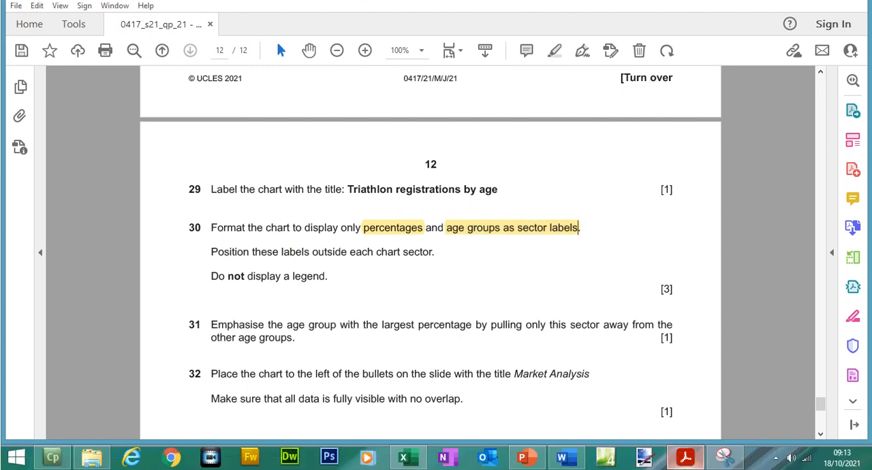
Step: In Excel, add the category name to the data labels and set the label position to Outside End, as question 30 requires
left_click(686, 459)
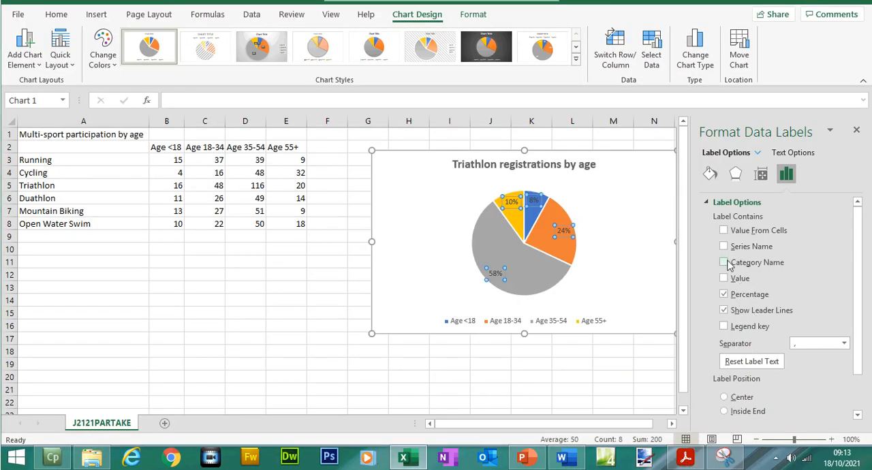
left_click(724, 263)
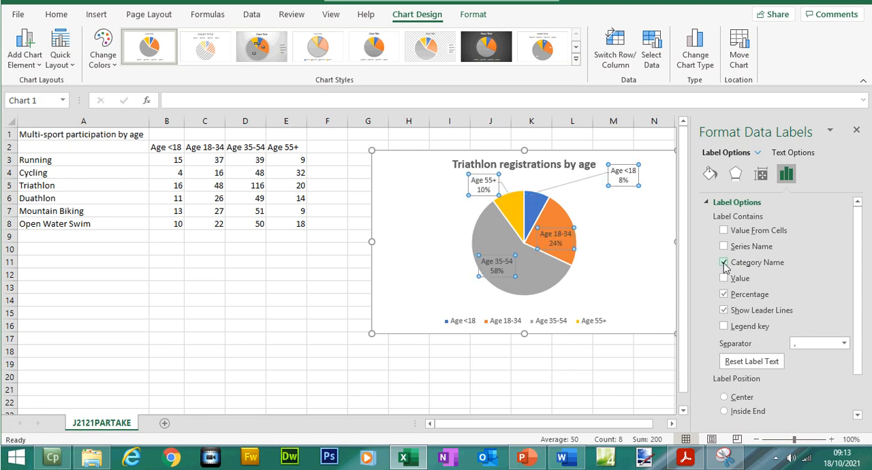
left_click(685, 461)
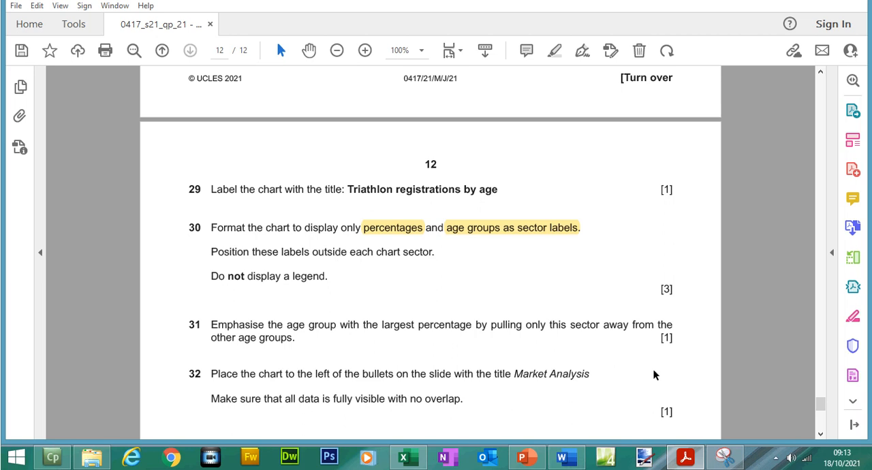
left_click(403, 458)
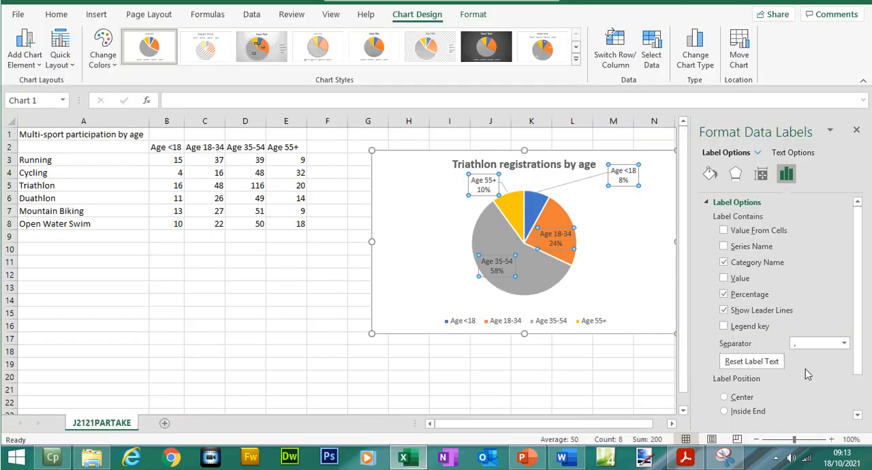
scroll(865, 372, "down", 1)
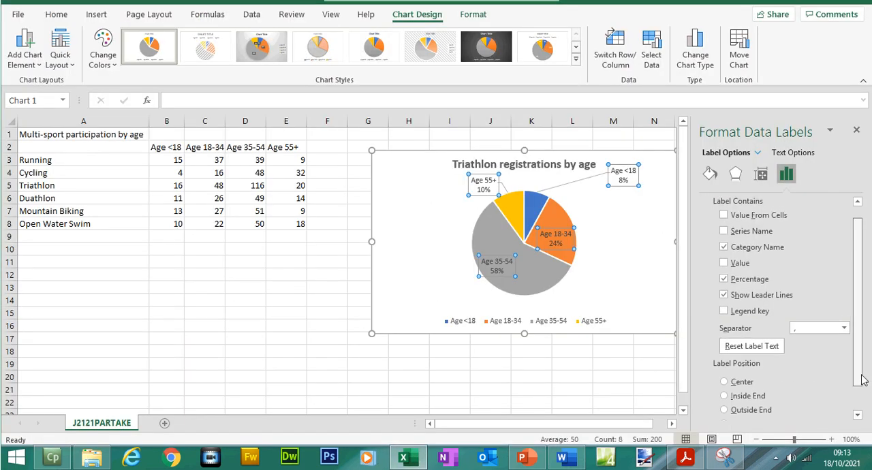
left_click(725, 403)
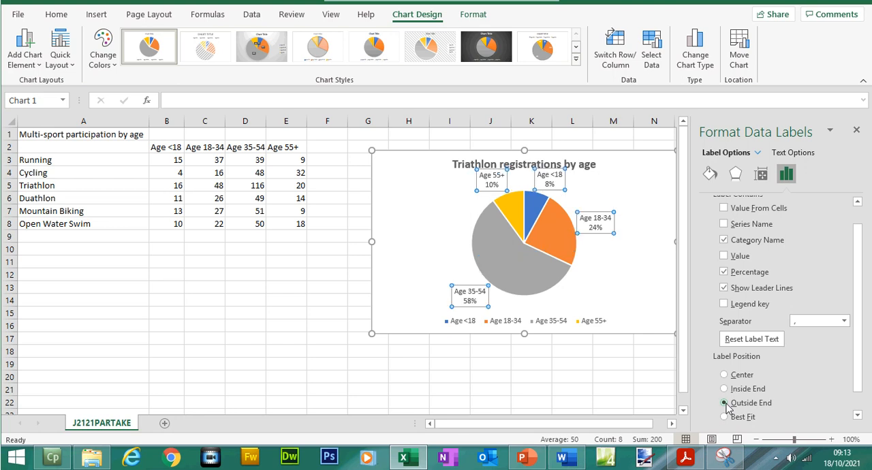
Step: In the exam paper, highlight question 30's lines "Position these labels outside each chart sector." and "Do not display a legend."
left_click(686, 458)
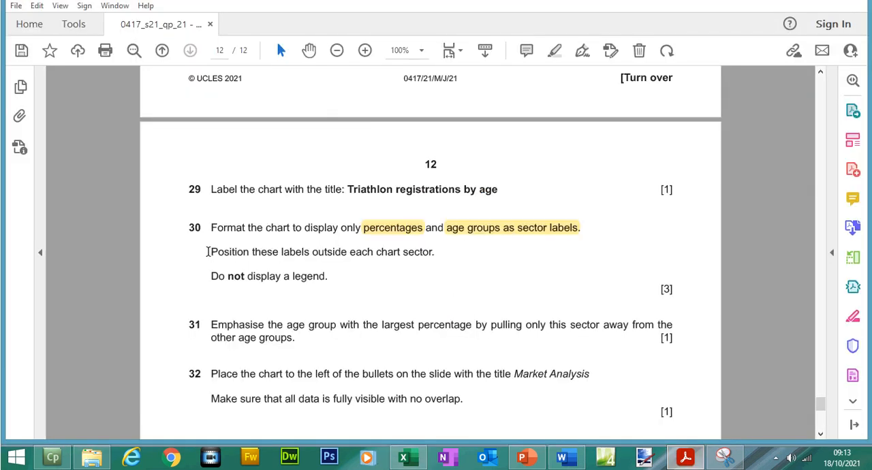
left_click_drag(208, 252, 436, 252)
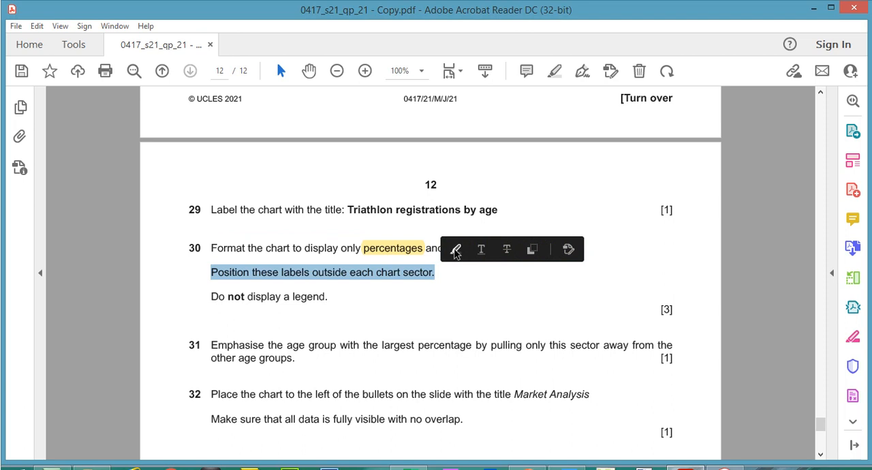
left_click(456, 250)
left_click_drag(203, 278, 328, 277)
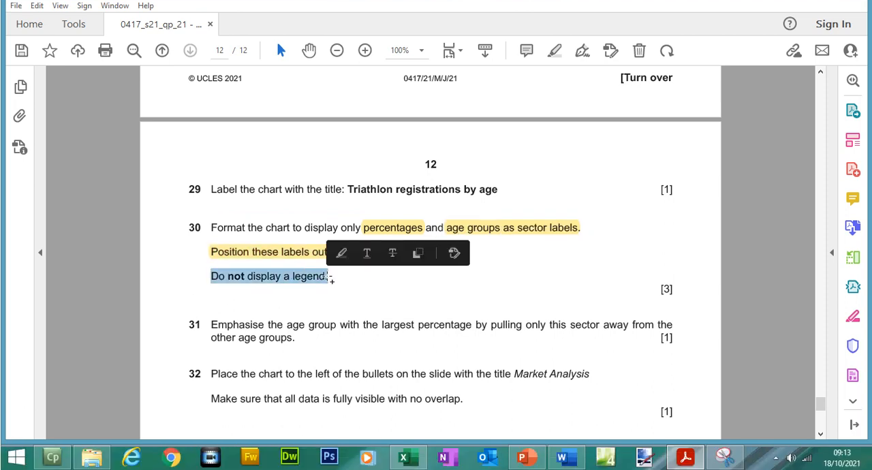
left_click(341, 251)
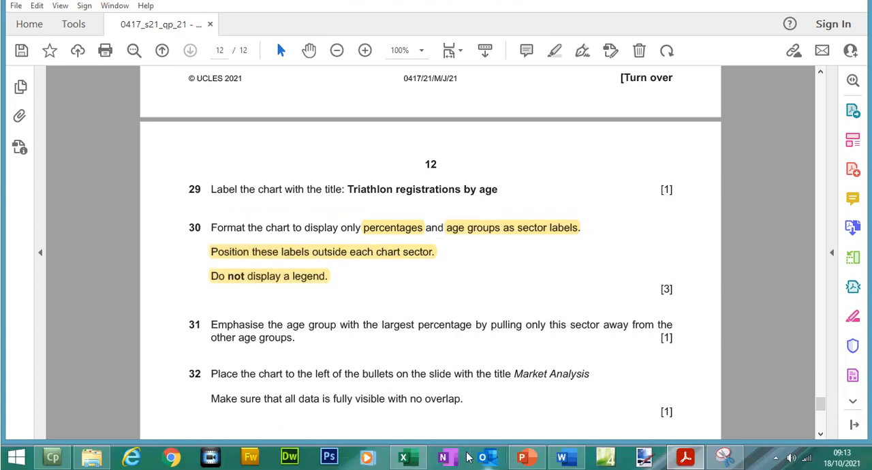
Step: Back in Excel, delete the legend from the Triathlon pie chart
left_click(404, 457)
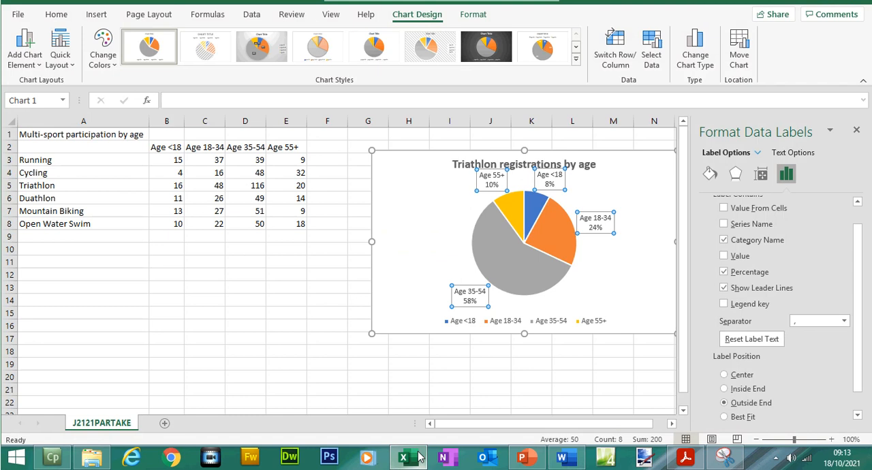
left_click(549, 326)
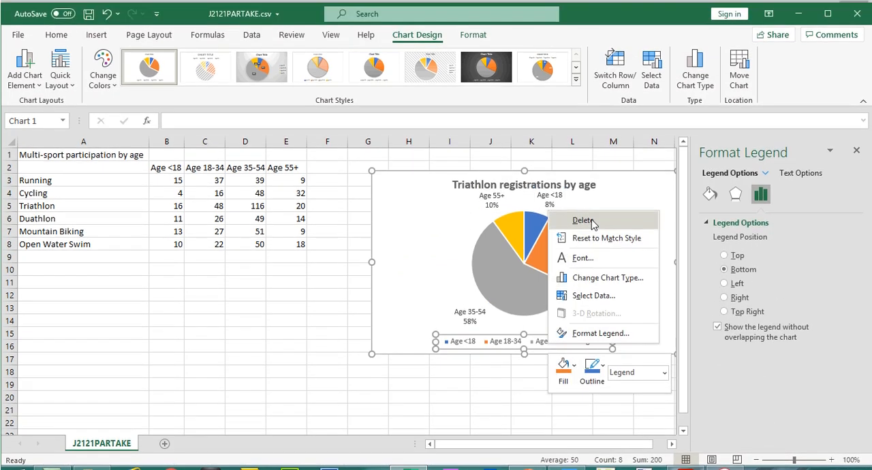
left_click(591, 200)
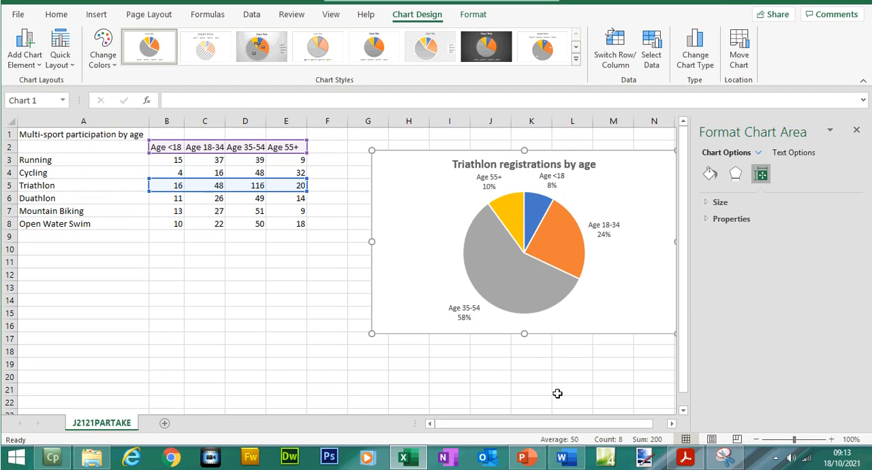
Step: Check question 31 in the exam paper, and in Excel pull only the Age 35-54 sector out of the pie, about 11% explosion
left_click(685, 461)
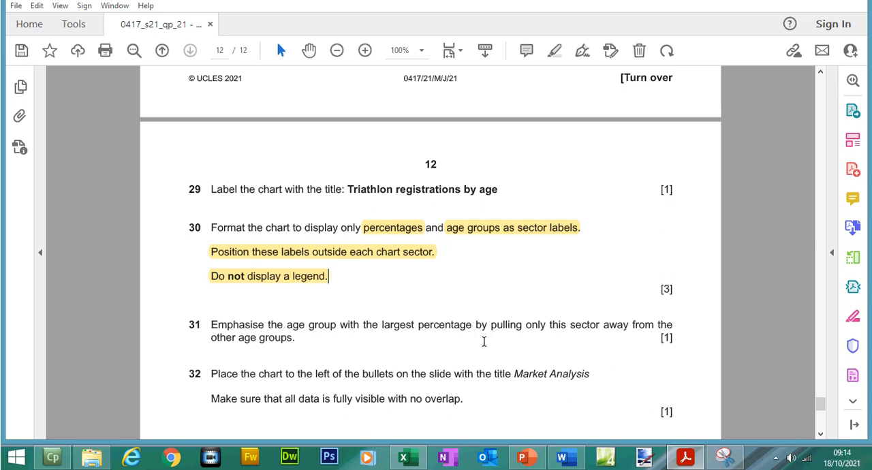
left_click(540, 458)
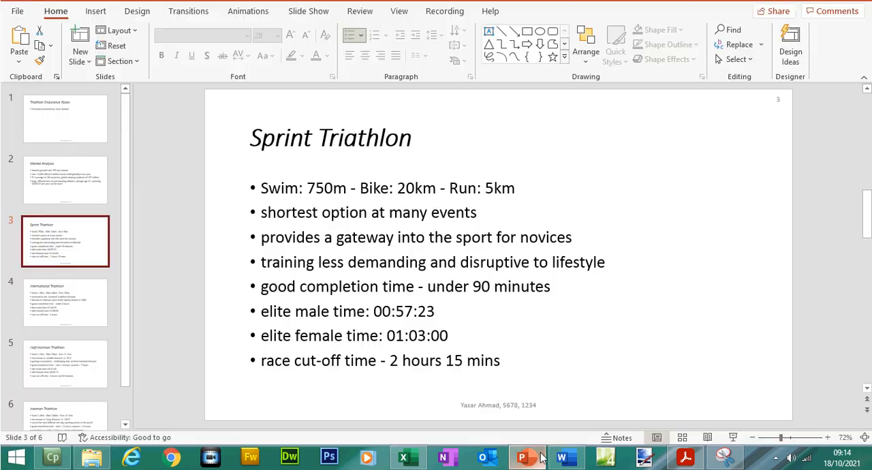
left_click(540, 458)
left_click(409, 457)
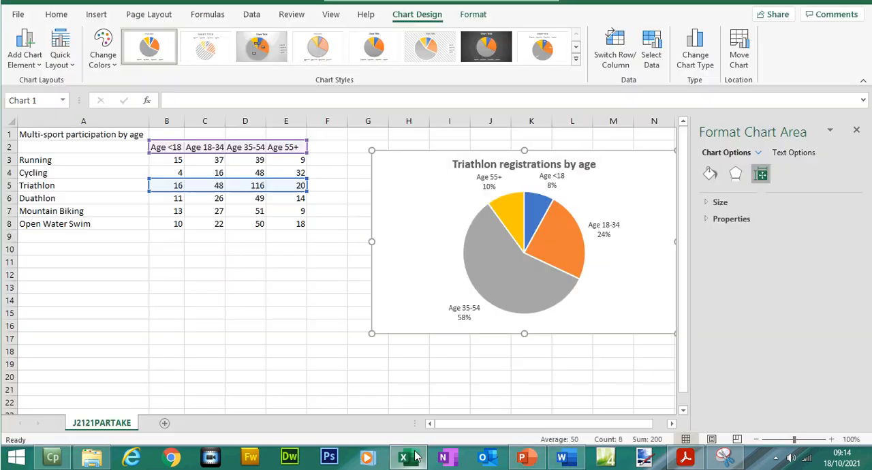
left_click(507, 294)
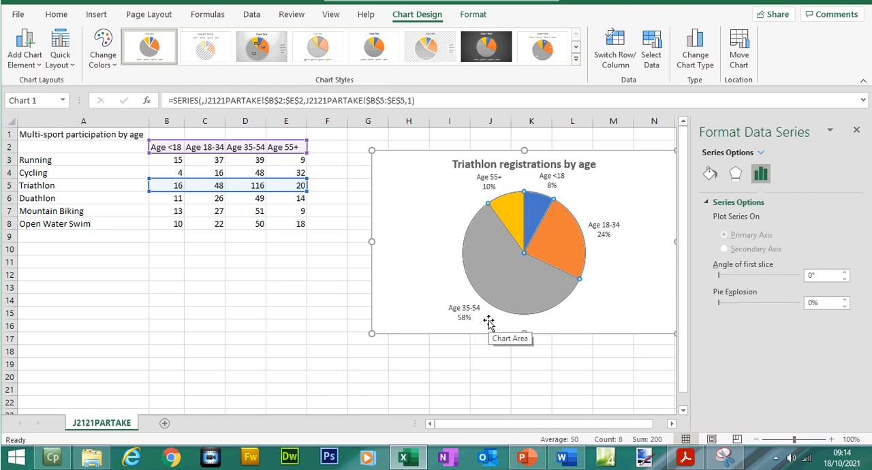
left_click(497, 253)
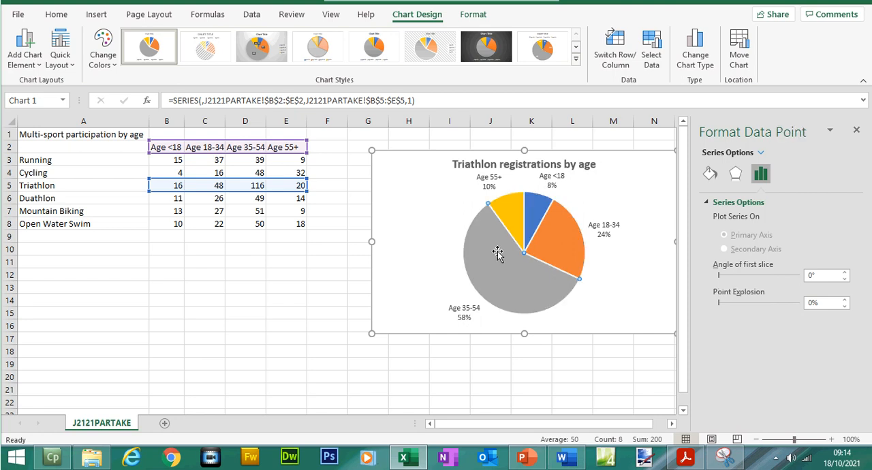
left_click_drag(498, 252, 493, 260)
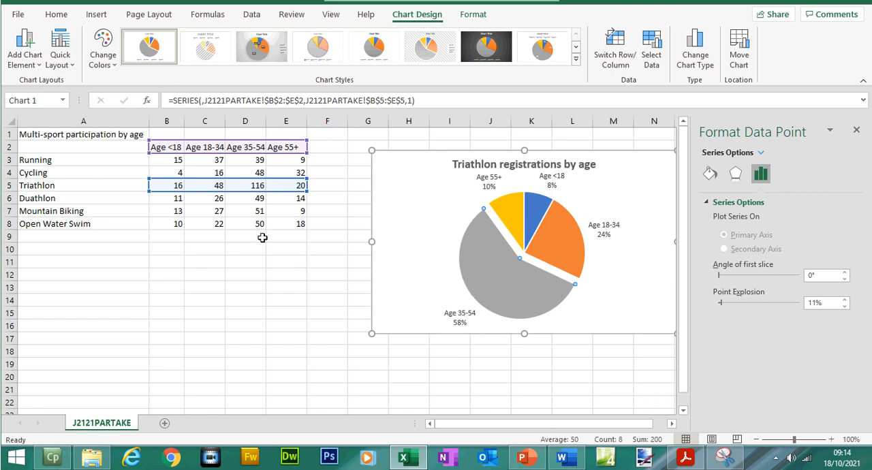
Step: In the exam paper, highlight all of question 31 and the slide title "Market Analysis" in question 32
left_click(685, 460)
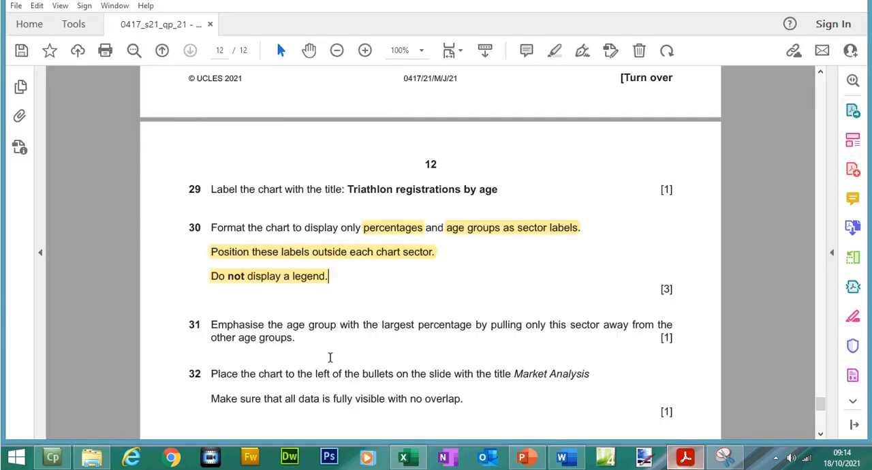
left_click_drag(209, 322, 296, 340)
left_click(307, 324)
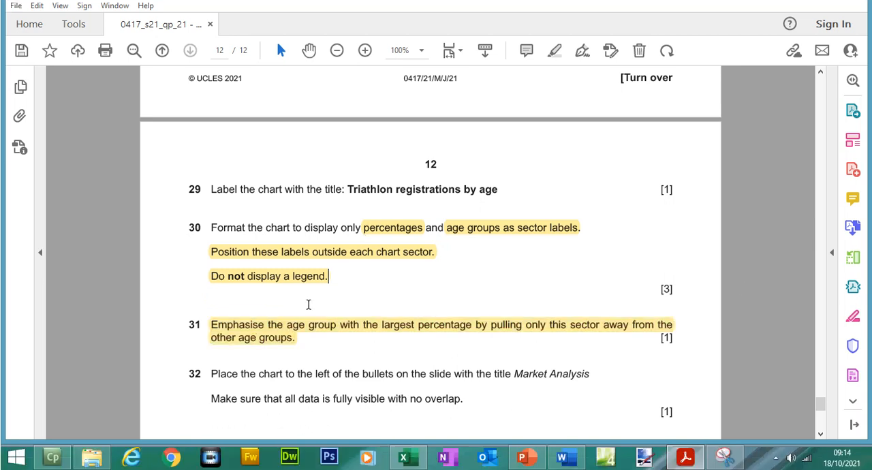
scroll(820, 406, "down", 5)
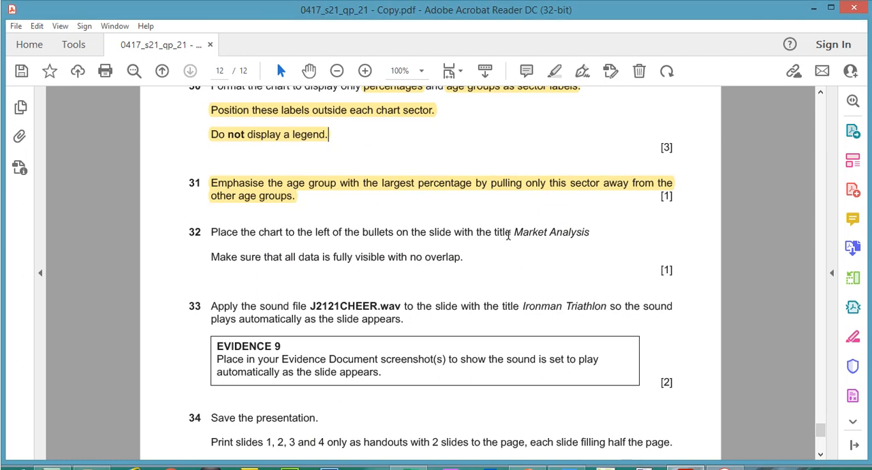
left_click_drag(514, 232, 589, 233)
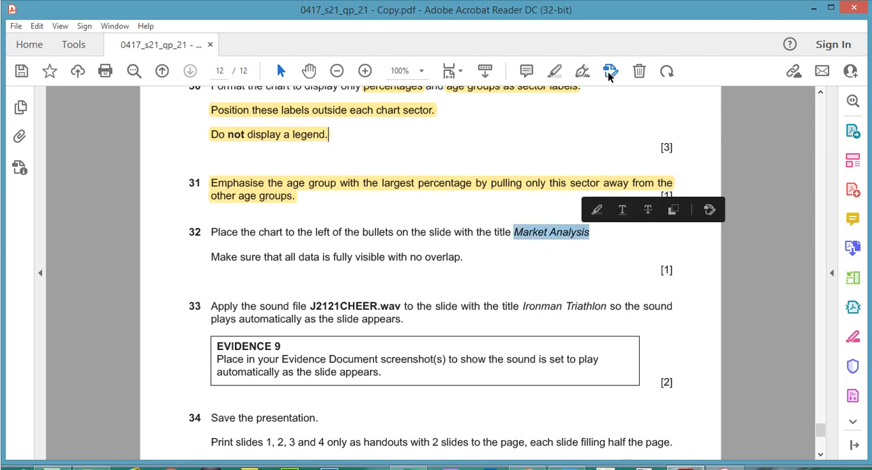
left_click(554, 71)
Step: Switch to the PowerPoint presentation and show the Market Analysis slide with its bullet text box selected
left_click(528, 460)
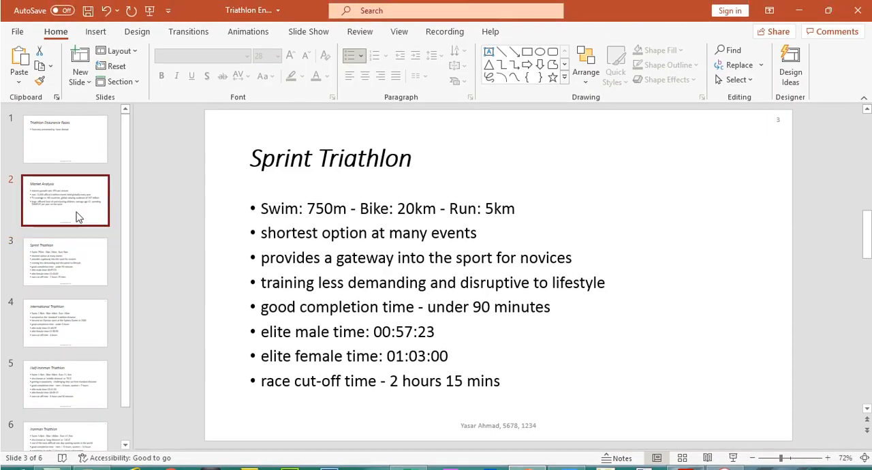
left_click(76, 194)
left_click(344, 243)
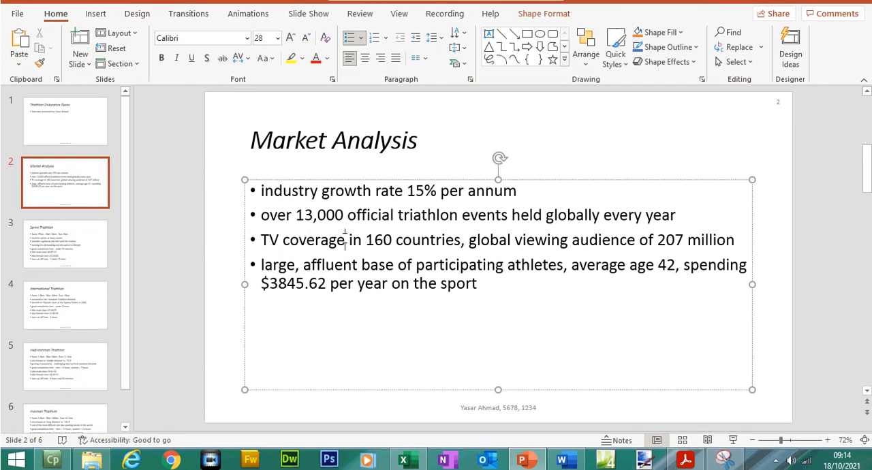
Step: In the exam paper, highlight the words "left of the bullets" in question 32
left_click(696, 467)
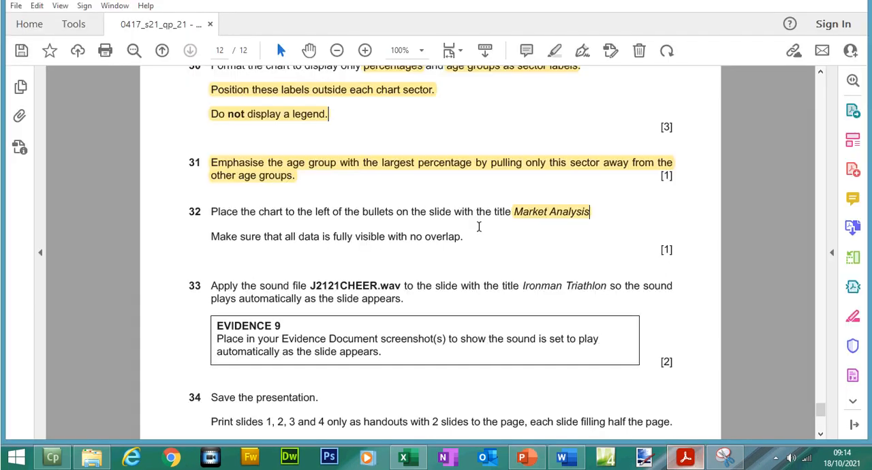
left_click_drag(315, 211, 385, 212)
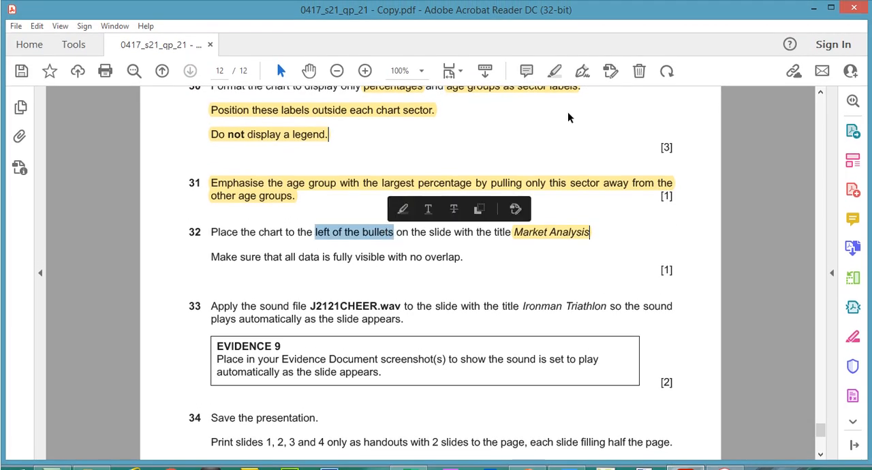
left_click(554, 71)
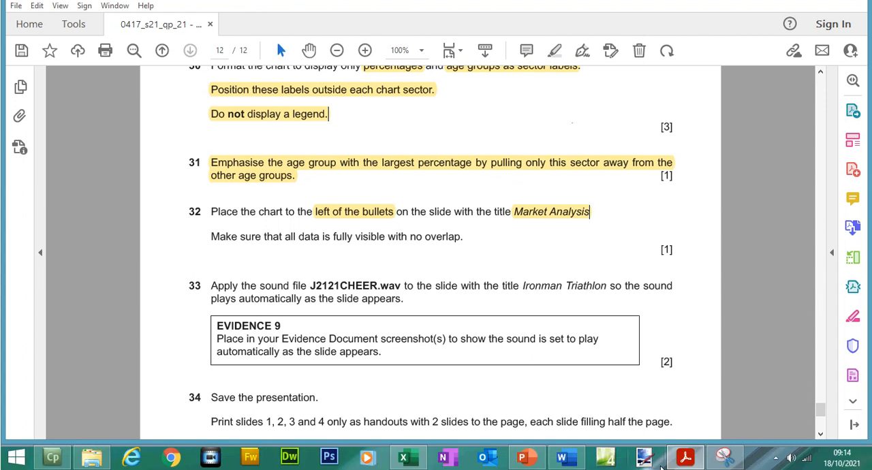
Step: Back in PowerPoint, narrow the Market Analysis bullet text box from its left edge so the bullets fill only the slide's right half
left_click(685, 461)
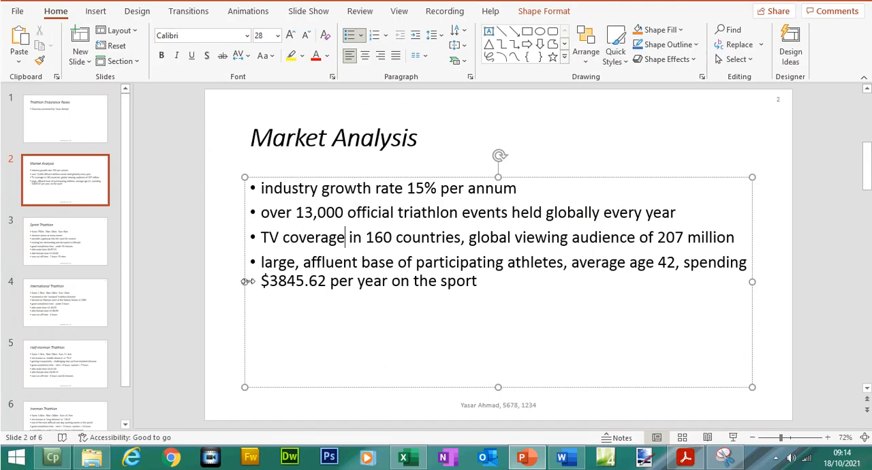
left_click_drag(243, 282, 451, 273)
left_click(412, 284)
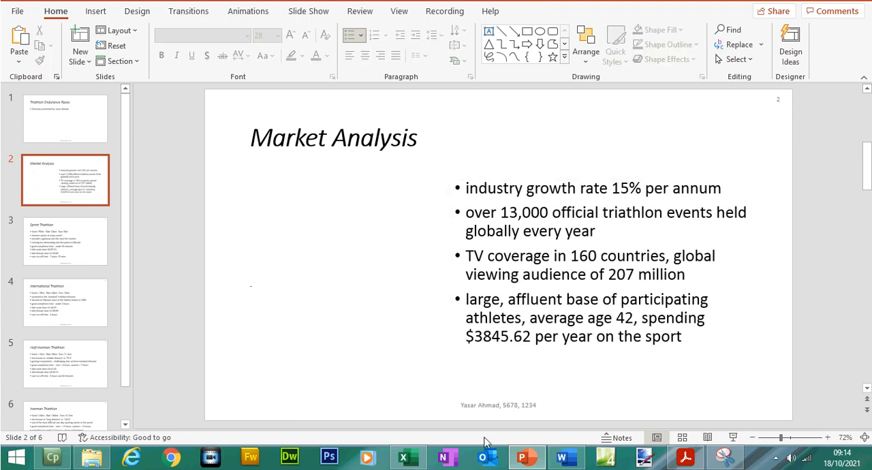
Step: Copy the Triathlon pie chart in Excel and paste it as a picture onto the Market Analysis slide in PowerPoint
left_click(405, 457)
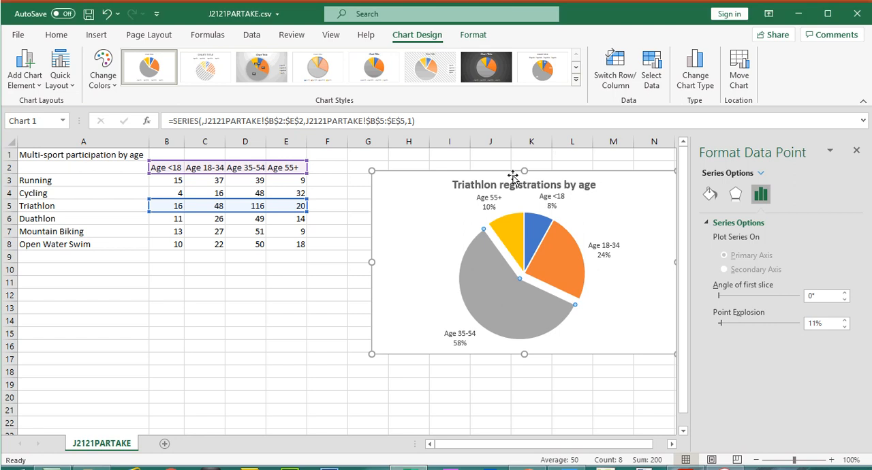
right_click(512, 173)
left_click(535, 131)
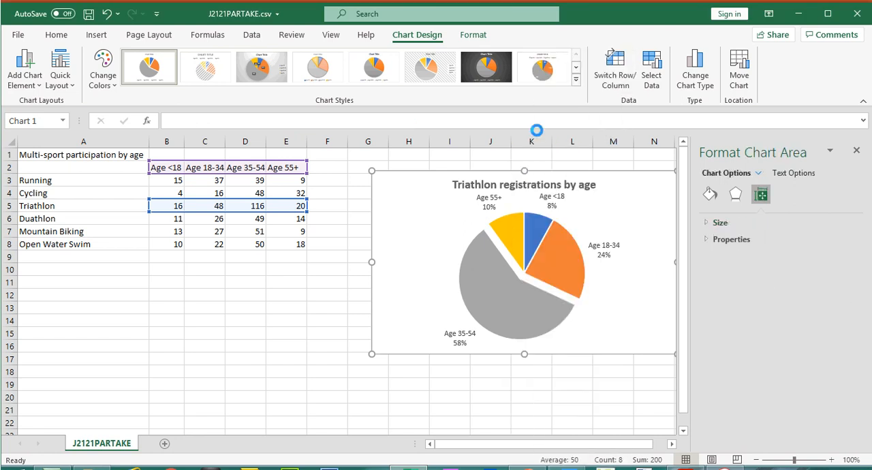
left_click(422, 465)
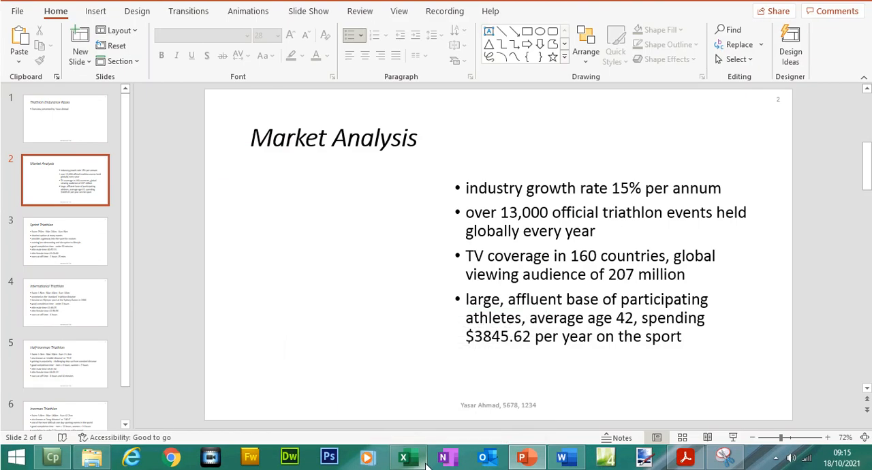
right_click(327, 294)
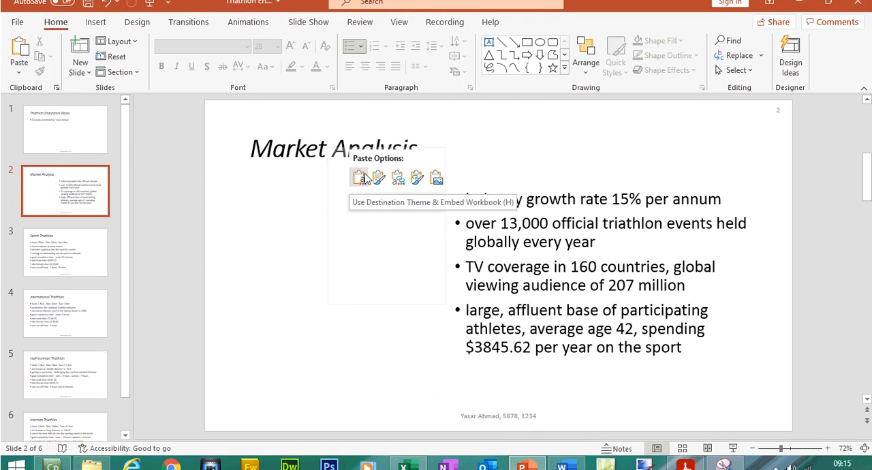
left_click(437, 184)
Step: Position the chart picture to the left of the bullets, dismiss the design suggestions, and shift the bullet text box farther right
left_click_drag(538, 297, 363, 291)
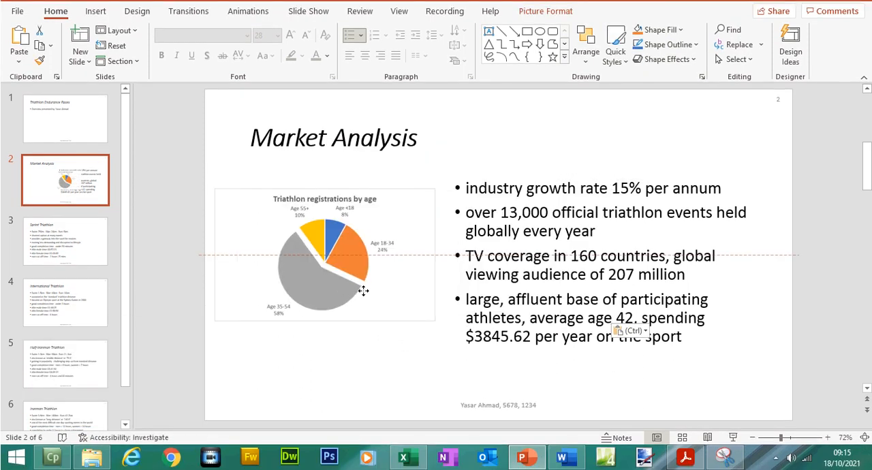
left_click(503, 339)
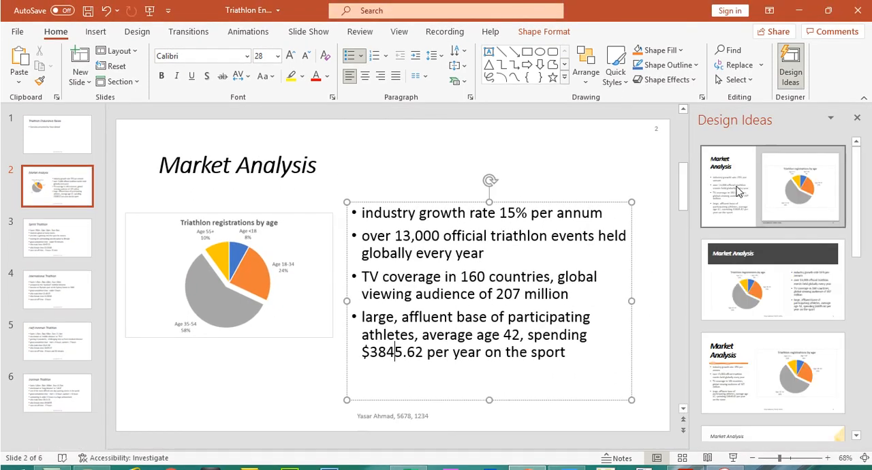
left_click(858, 118)
left_click_drag(664, 197, 696, 188)
Step: Enlarge the pie chart picture so it fills the space left of the bullets without touching them
left_click(429, 332)
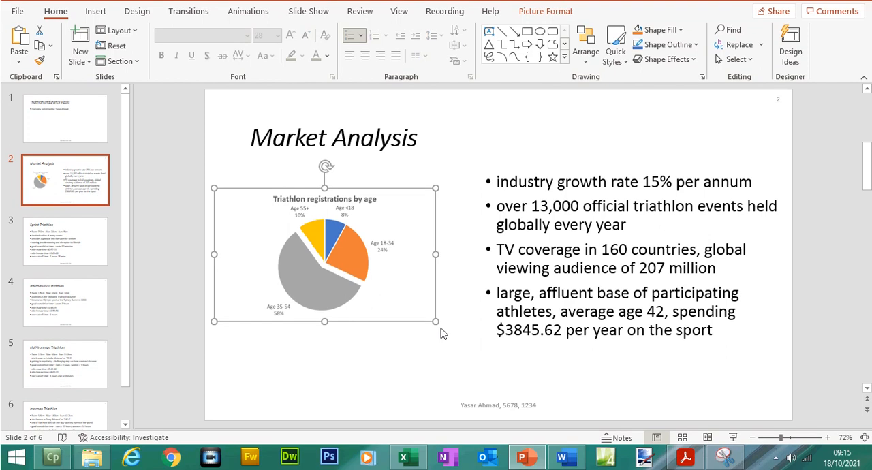
mouse_move(443, 329)
left_mouse_down()
mouse_move(473, 346)
mouse_move(439, 320)
left_mouse_up()
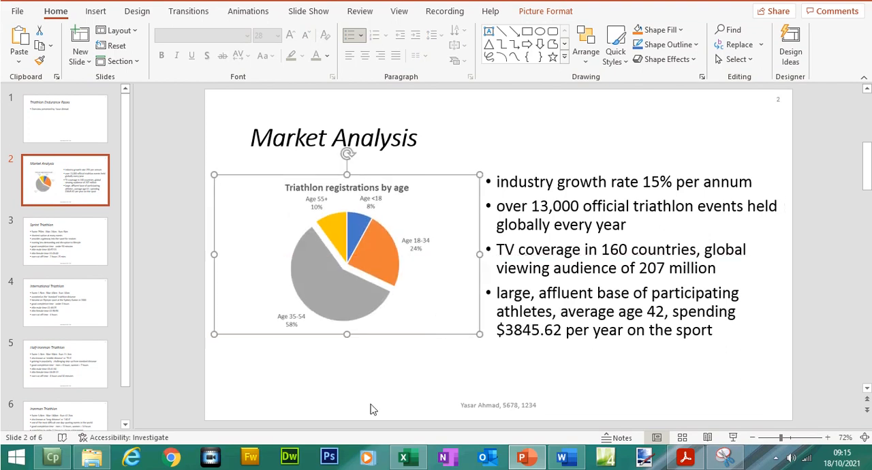
left_click(373, 409)
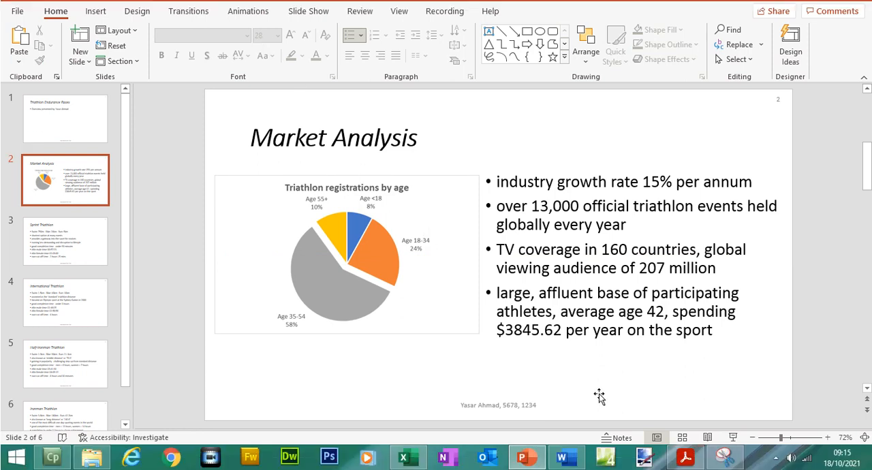
Step: In the exam paper, highlight question 32's line "Make sure that all data is fully visible with no overlap."
left_click(686, 458)
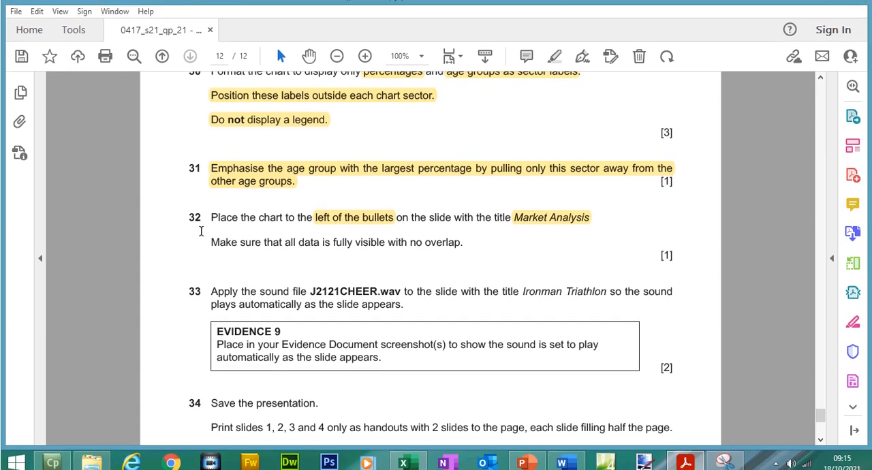
left_click_drag(208, 238, 477, 248)
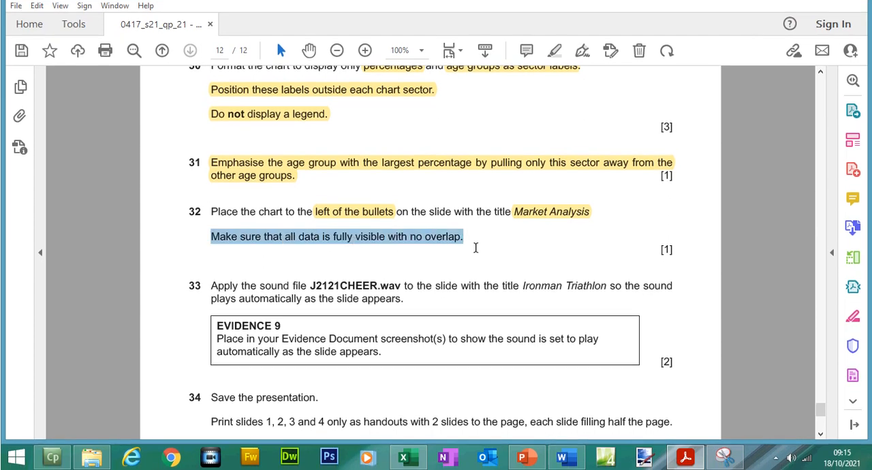
left_click(501, 212)
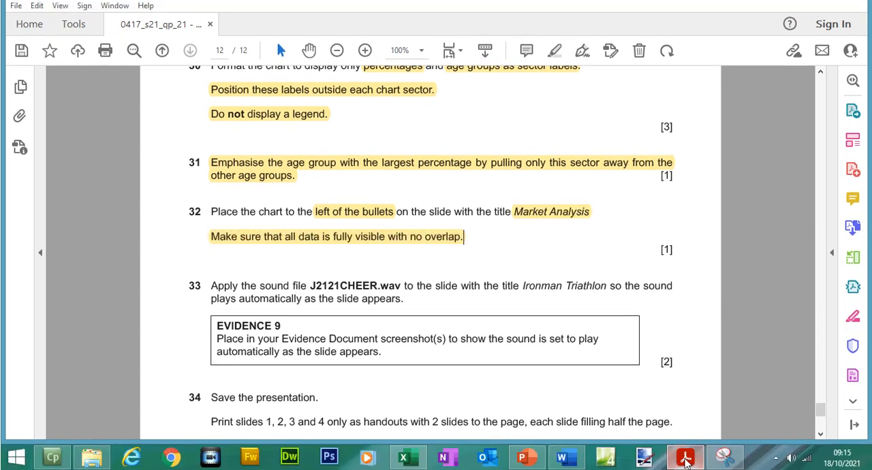
Step: In PowerPoint, move the pie chart so it overlaps the bullets, and undo that move
left_click(523, 458)
left_click_drag(432, 285, 476, 281)
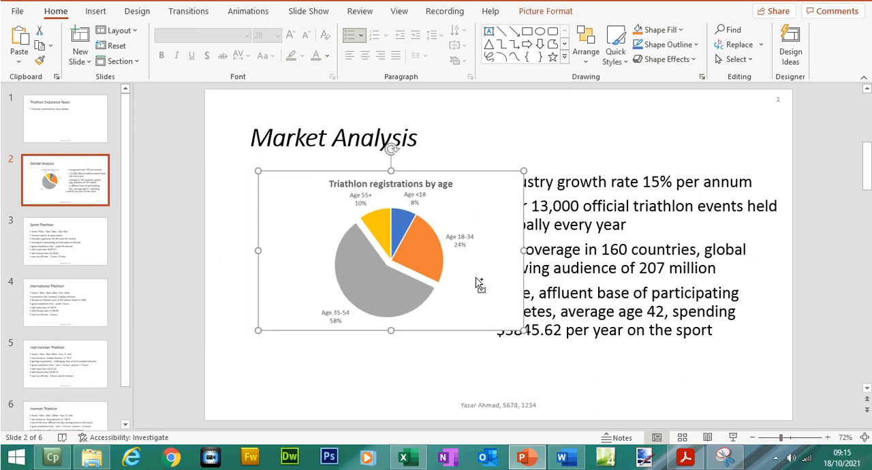
key("ctrl+z")
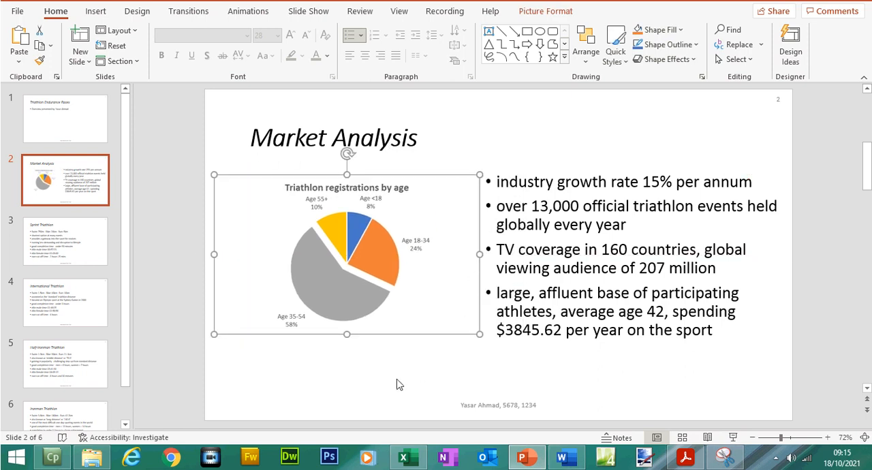
left_click(398, 385)
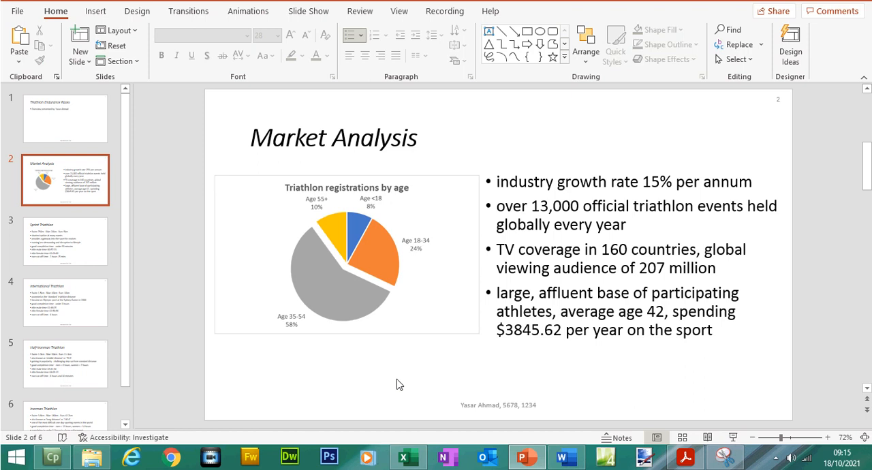
Step: In the exam paper, go to question 33 and highlight the slide title "Ironman Triathlon"
left_click(685, 457)
left_click_drag(822, 408, 824, 418)
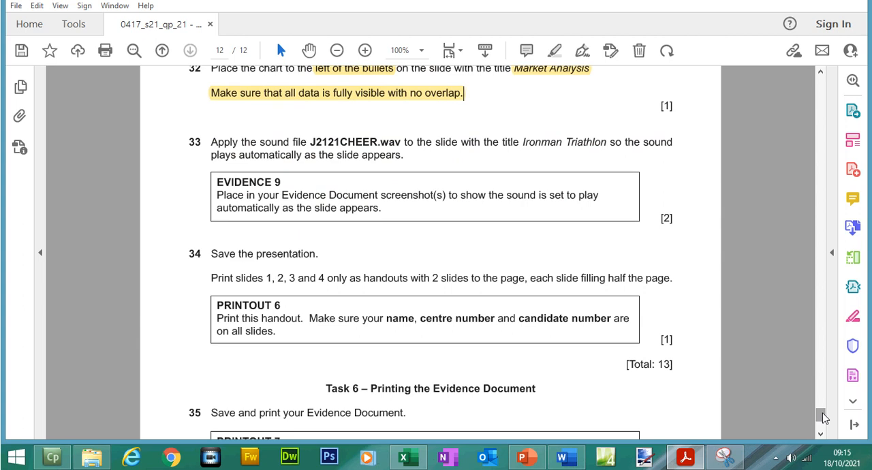
left_click_drag(823, 418, 823, 417)
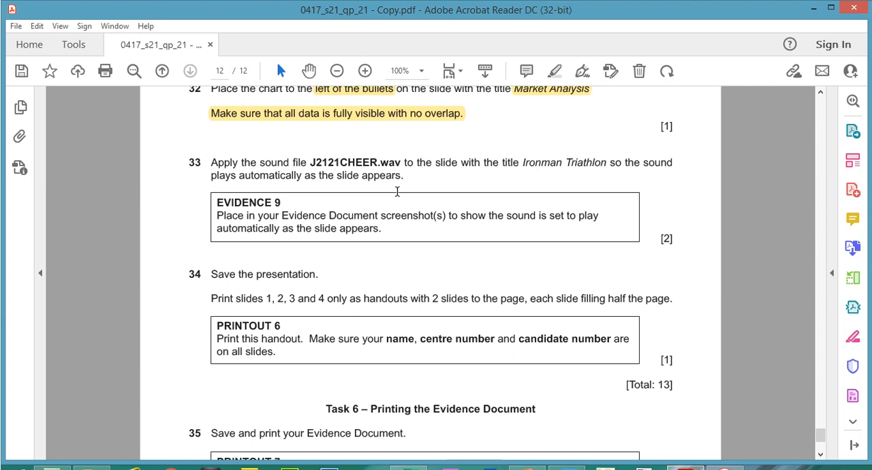
left_click_drag(522, 162, 607, 164)
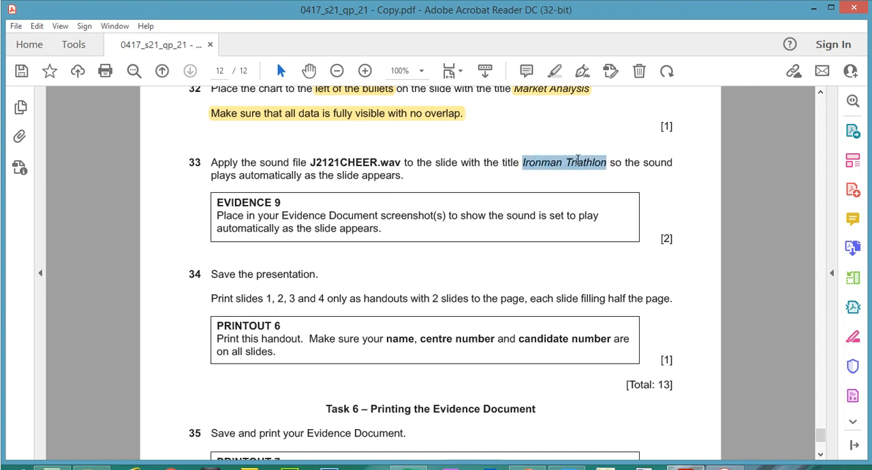
left_click(607, 139)
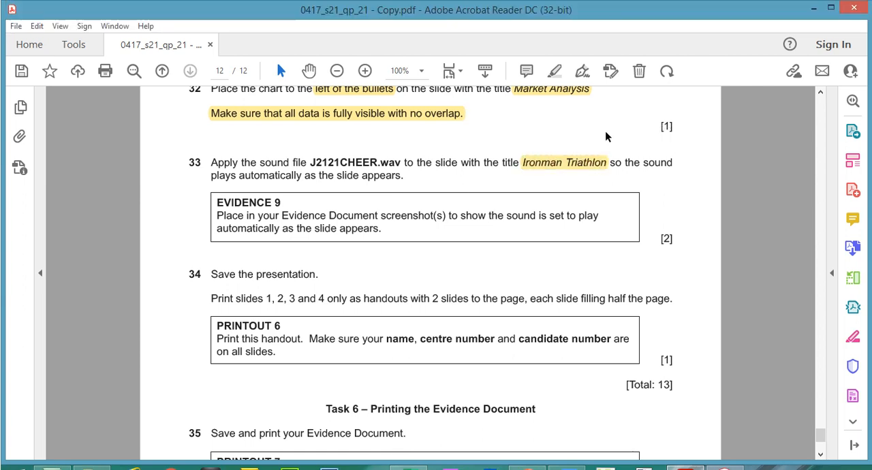
Step: Switch to PowerPoint and show slide 6, Ironman Triathlon
left_click(529, 469)
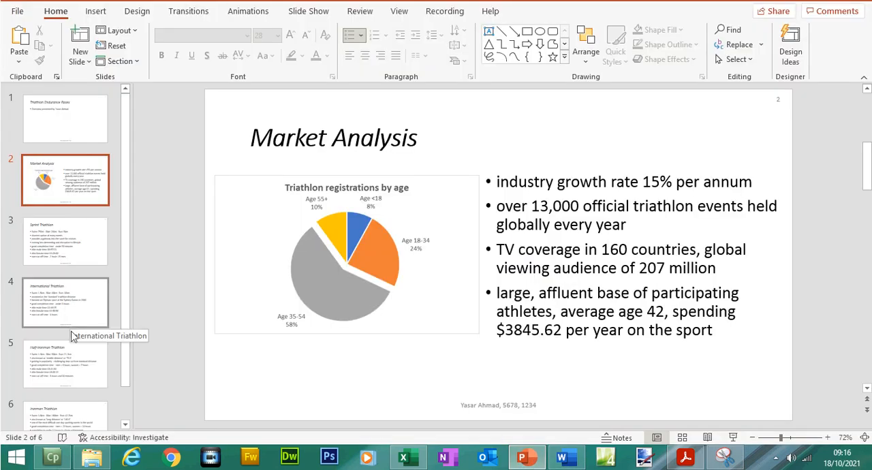
left_click(74, 356)
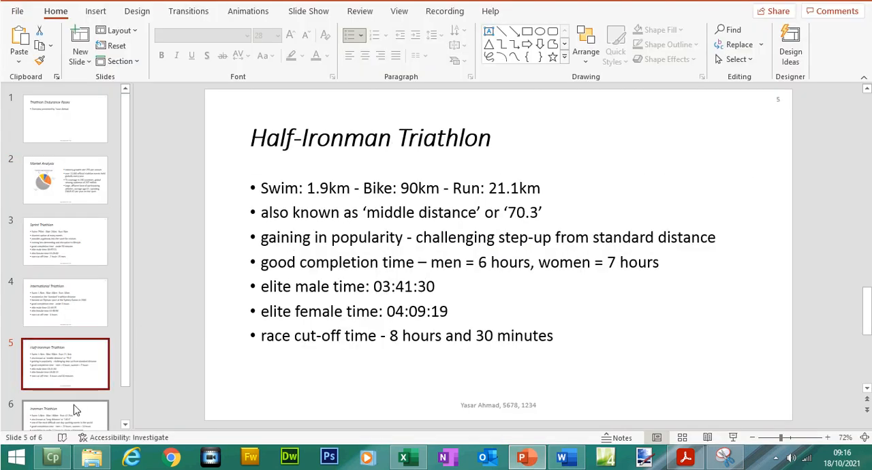
left_click(75, 410)
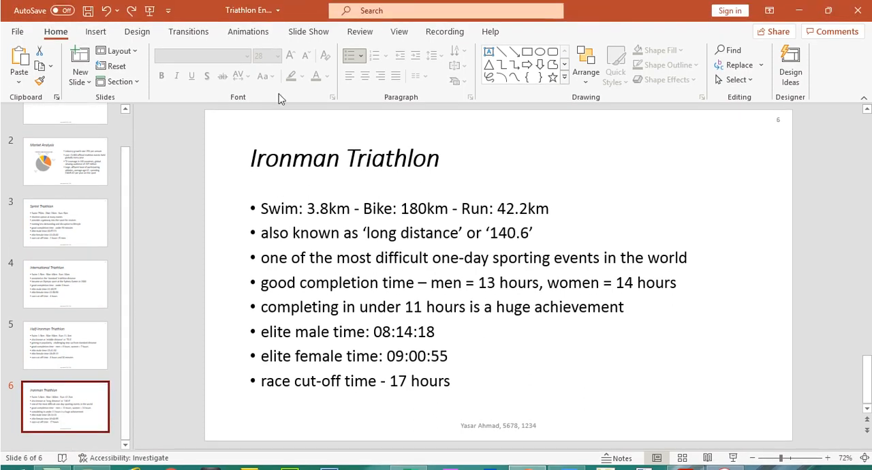
Step: Insert the sound file J2121CHEER.wav from ICT IGCSE Papers, 2021, Paper2, and place its audio icon in the slide's upper-right corner
left_click(101, 34)
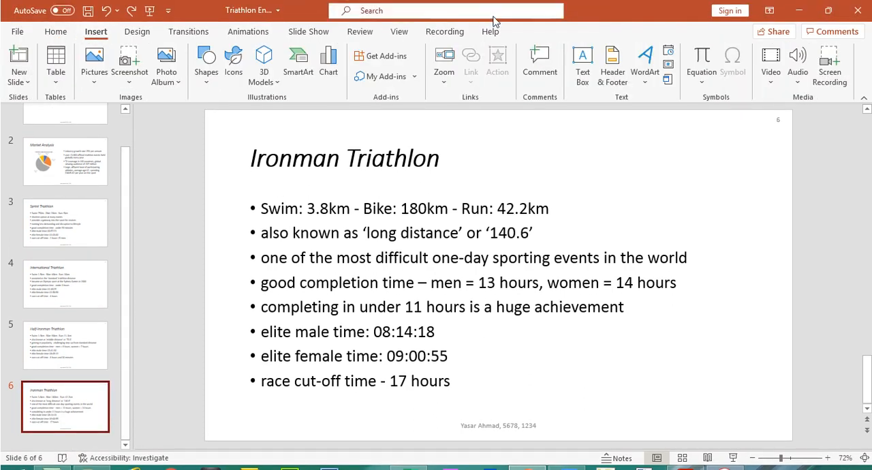
left_click(799, 81)
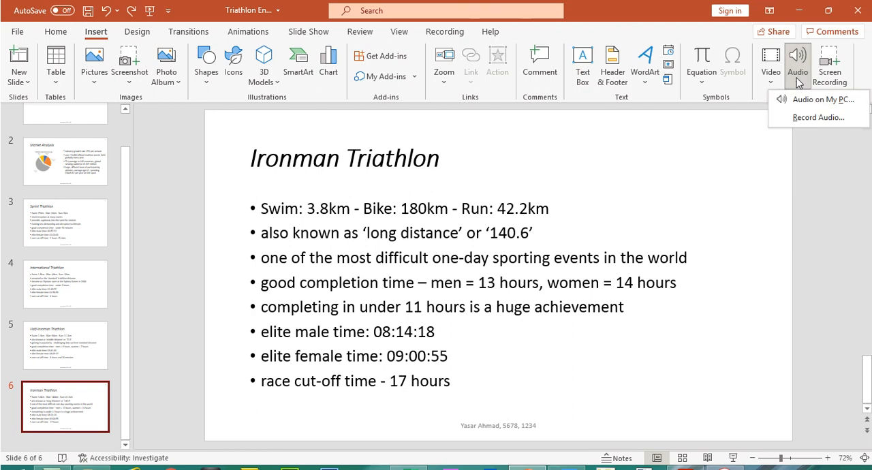
left_click(804, 98)
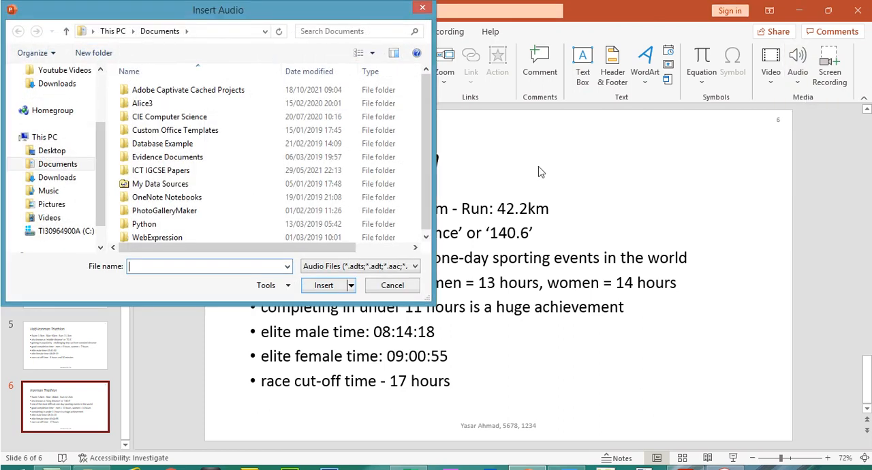
double_click(189, 171)
double_click(154, 122)
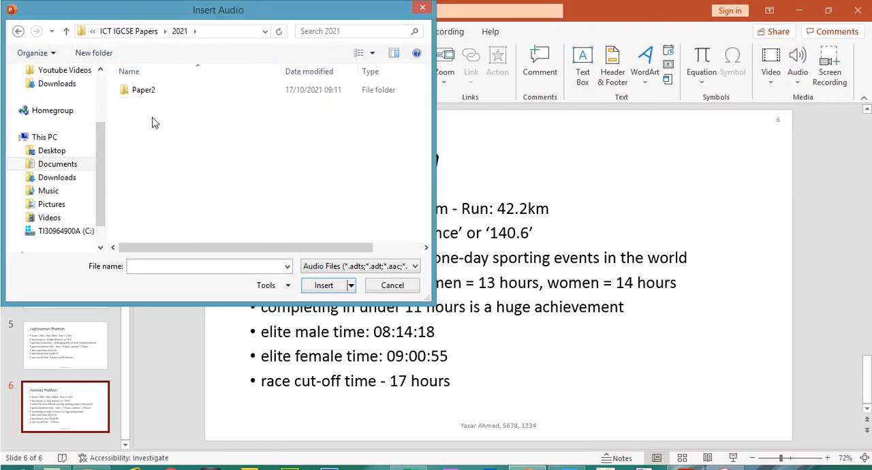
double_click(150, 93)
double_click(150, 95)
double_click(150, 95)
left_click(149, 96)
double_click(148, 95)
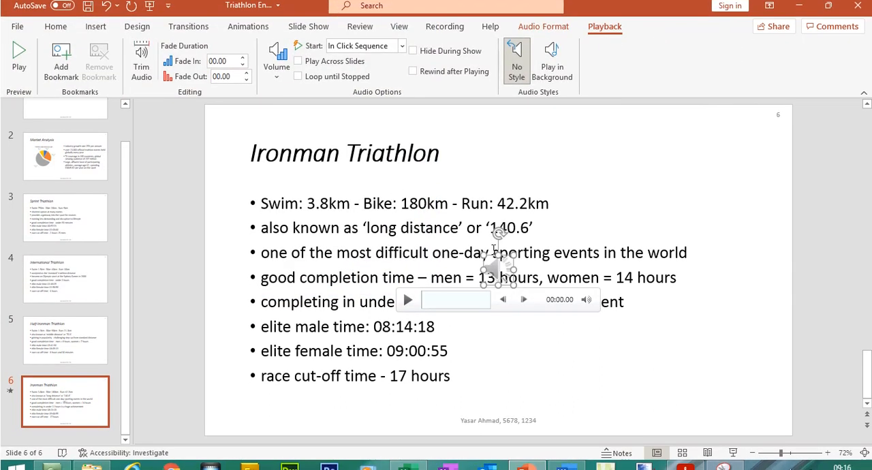
left_click_drag(494, 260, 733, 132)
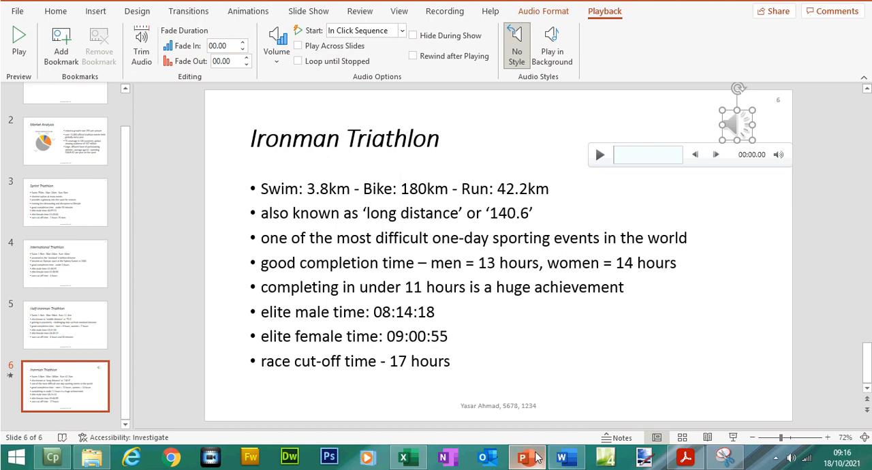
Step: In the exam paper, highlight "plays automatically as the slide appears." in question 33
left_click(535, 457)
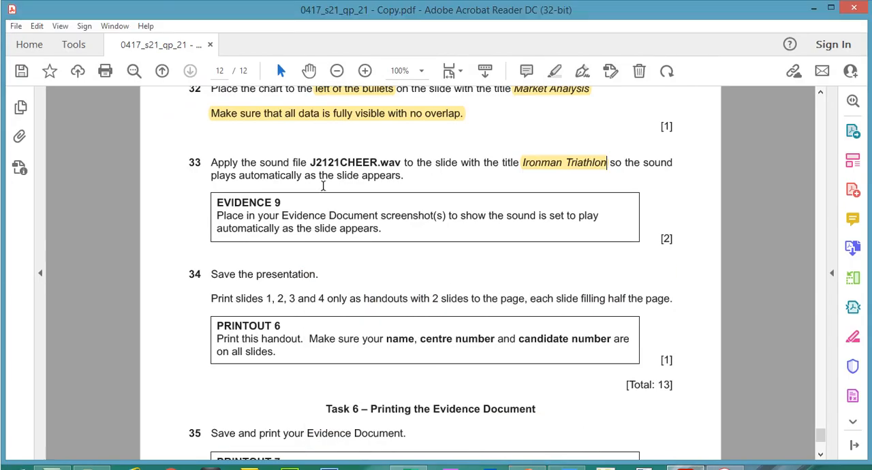
left_click_drag(215, 177, 407, 177)
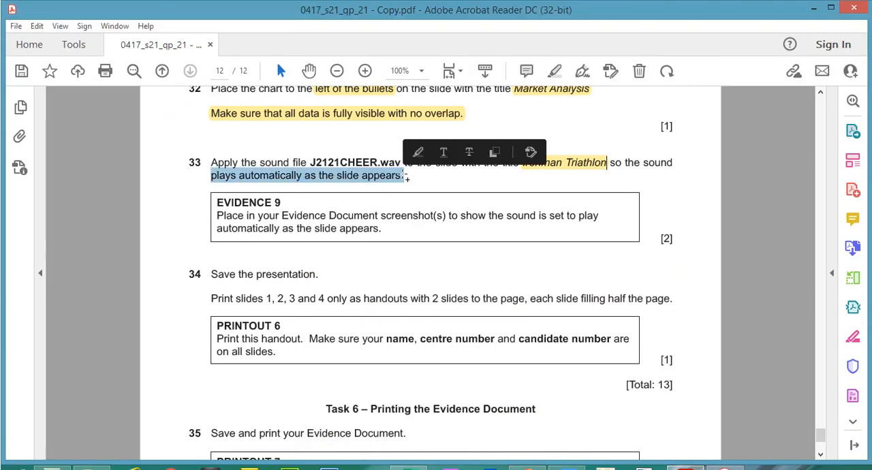
left_click(559, 74)
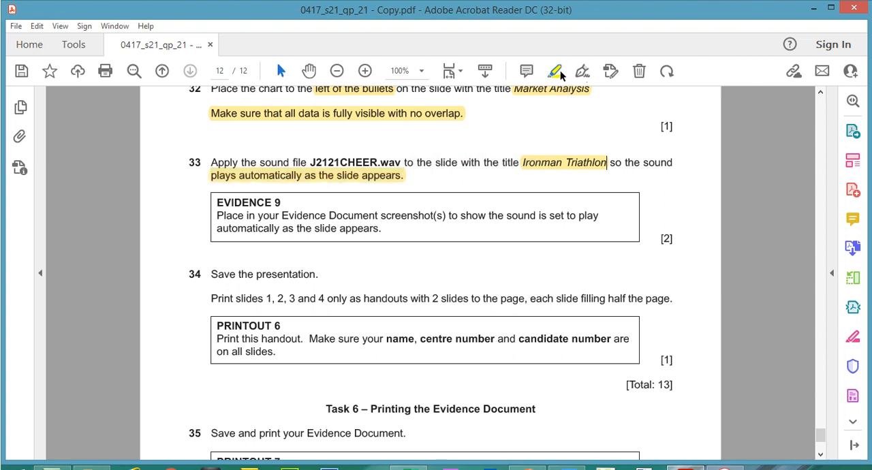
Step: Switch to PowerPoint and set the audio clip on the Ironman Triathlon slide to start automatically
left_click(811, 12)
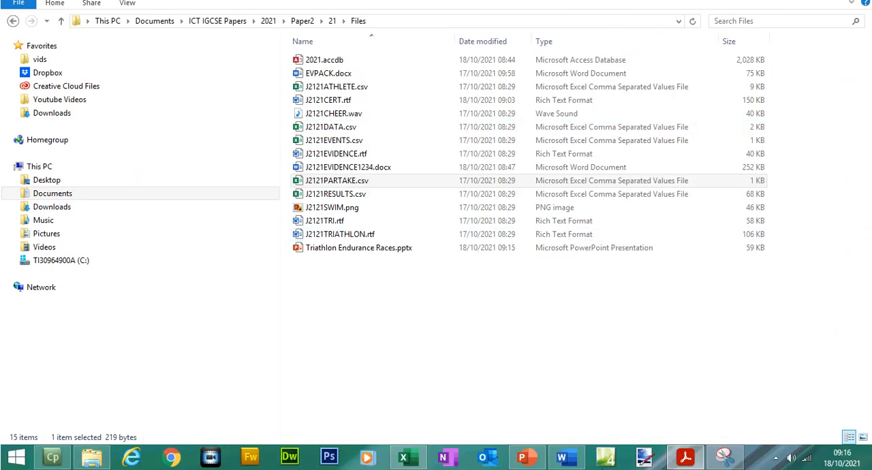
left_click(523, 456)
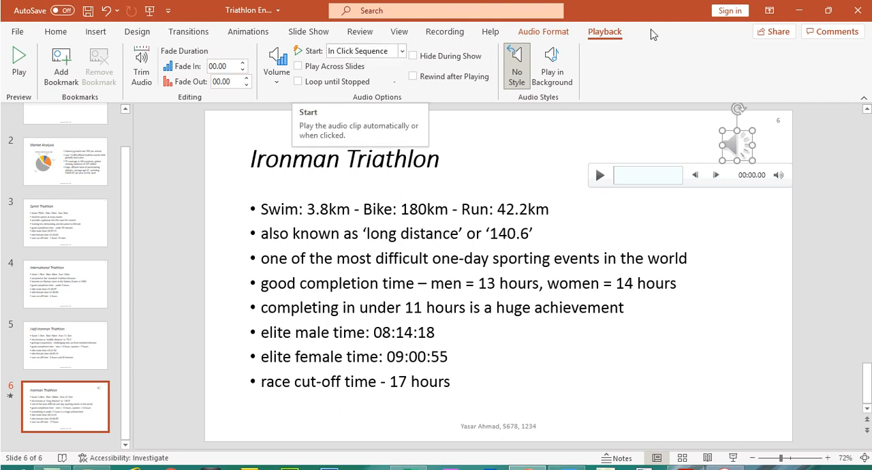
left_click(402, 51)
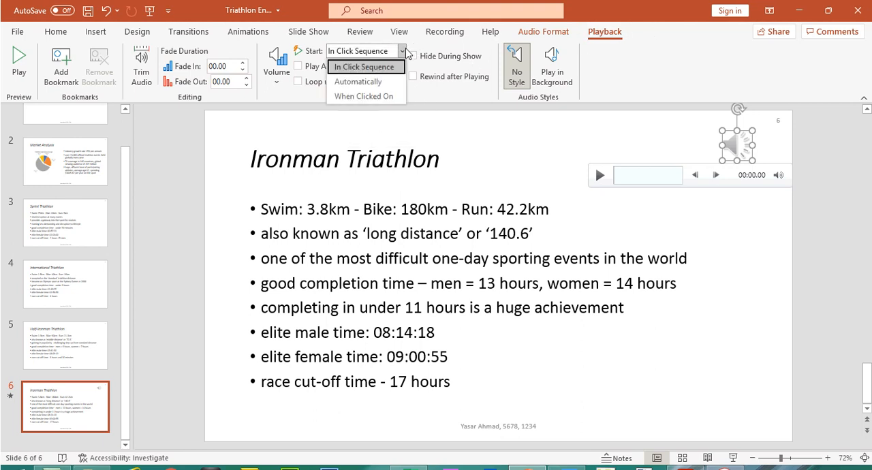
left_click(383, 84)
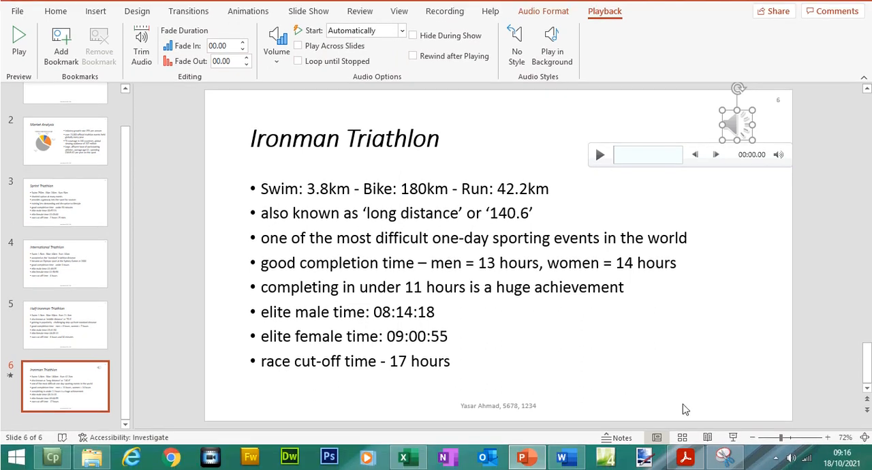
Step: Return to the exam paper and highlight the Evidence 9 heading and its screenshot instruction under question 33
left_click(685, 459)
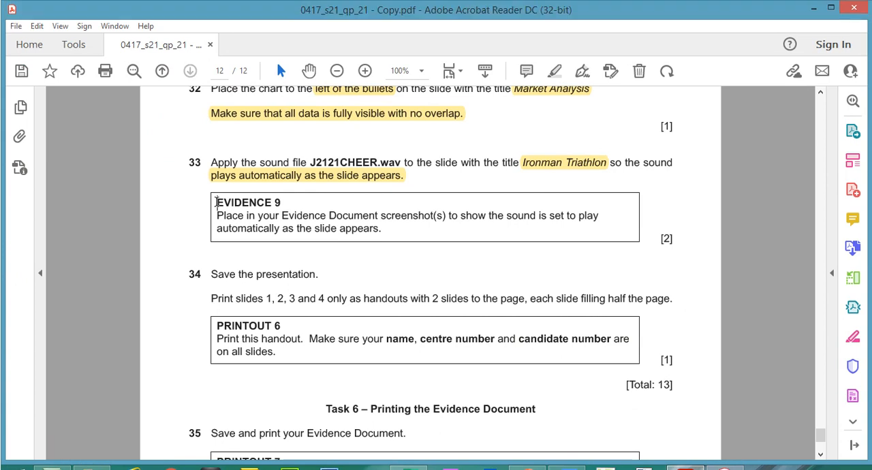
left_click_drag(217, 182, 338, 228)
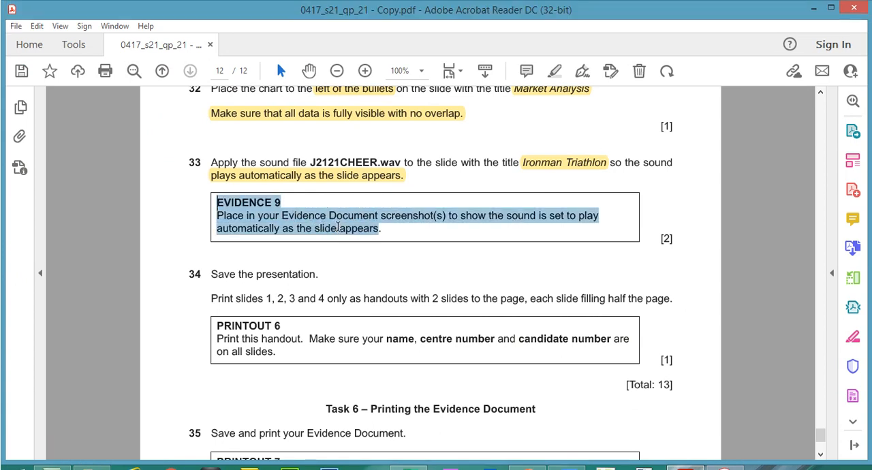
left_click(354, 202)
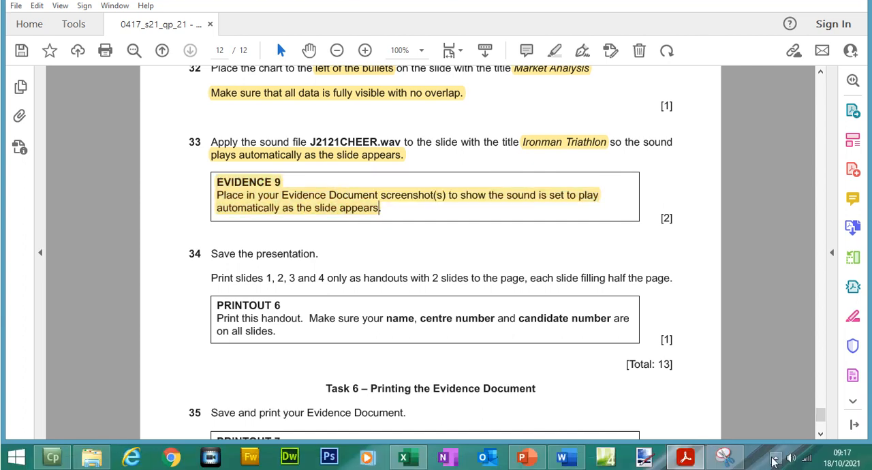
Step: With Snipping Tool, capture PowerPoint's audio playback settings and the Ironman Triathlon slide's audio icon, retaking the snip over a larger area with the full title
left_click(724, 457)
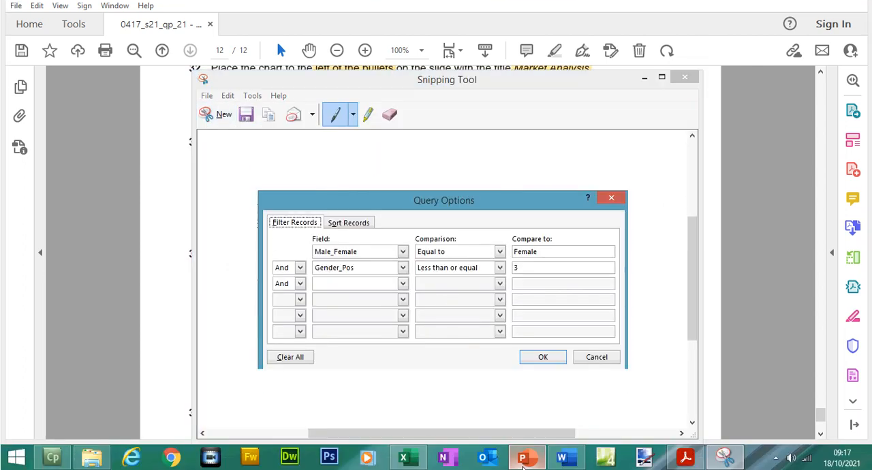
left_click(523, 464)
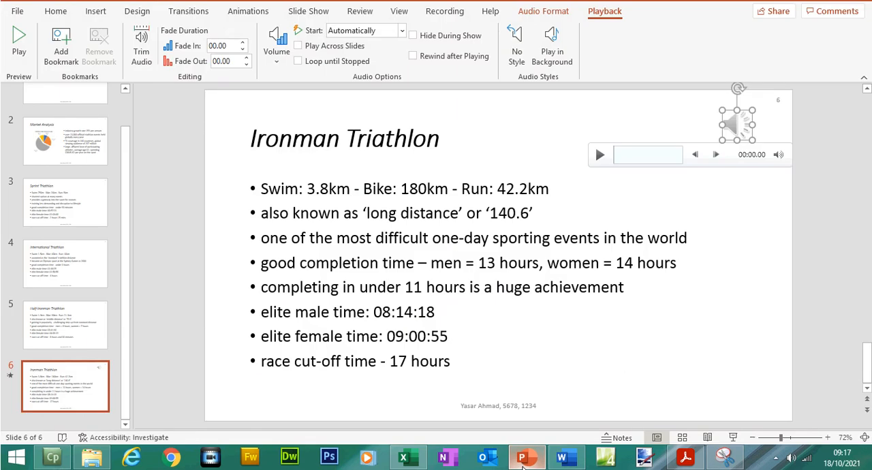
left_click(725, 457)
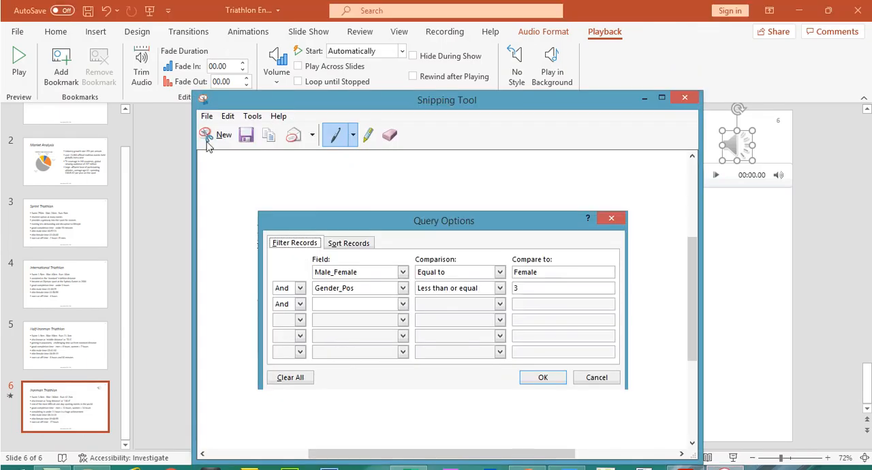
left_click(220, 116)
left_click_drag(255, 22, 800, 201)
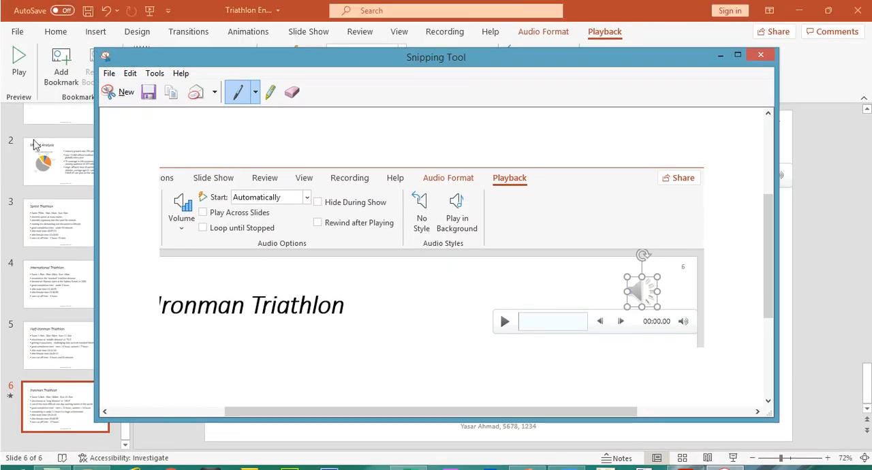
left_click(119, 71)
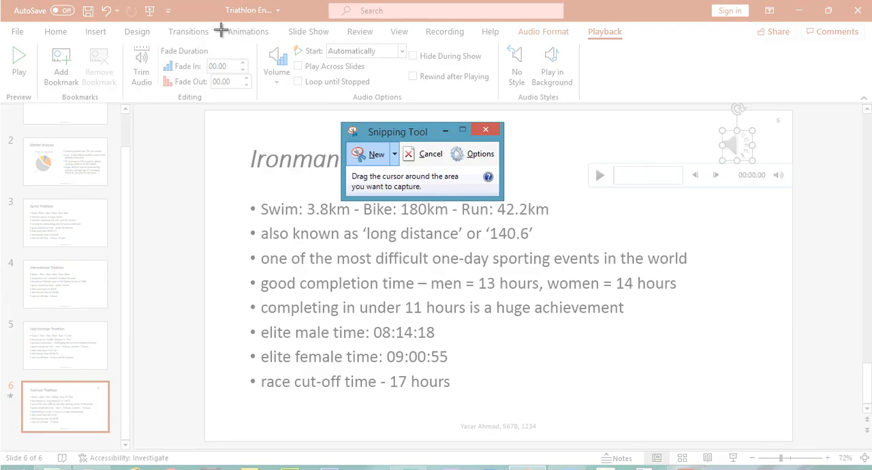
left_click_drag(201, 22, 804, 251)
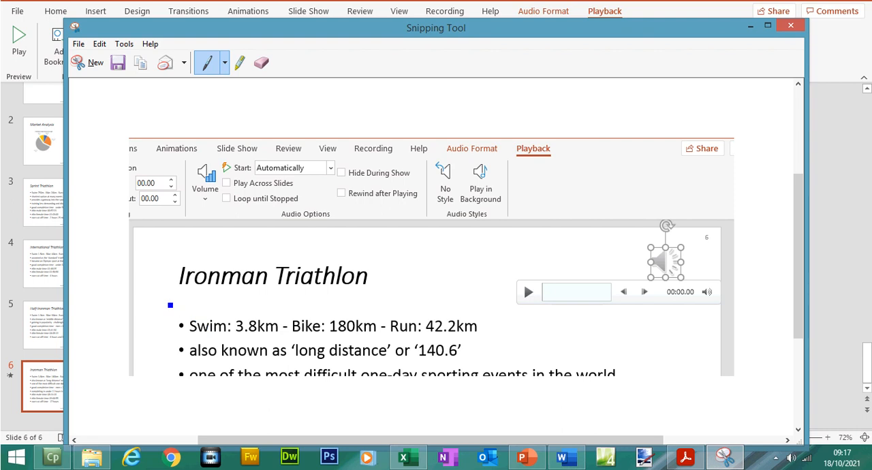